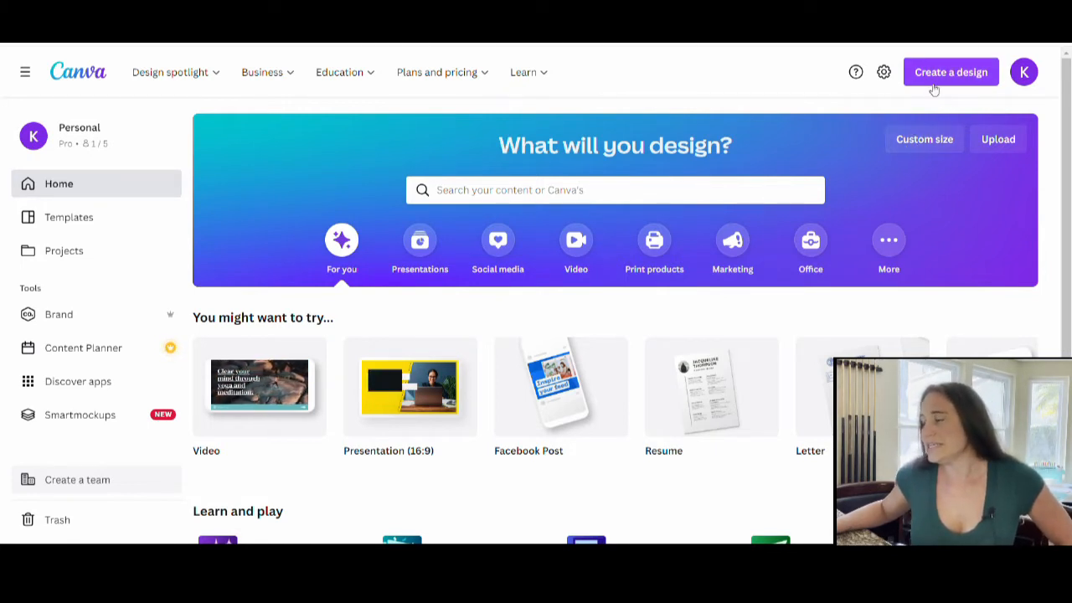
Create a new custom-size design 4500 px wide and 5400 px high
{"action": "left_click", "coordinate": [933, 84]}
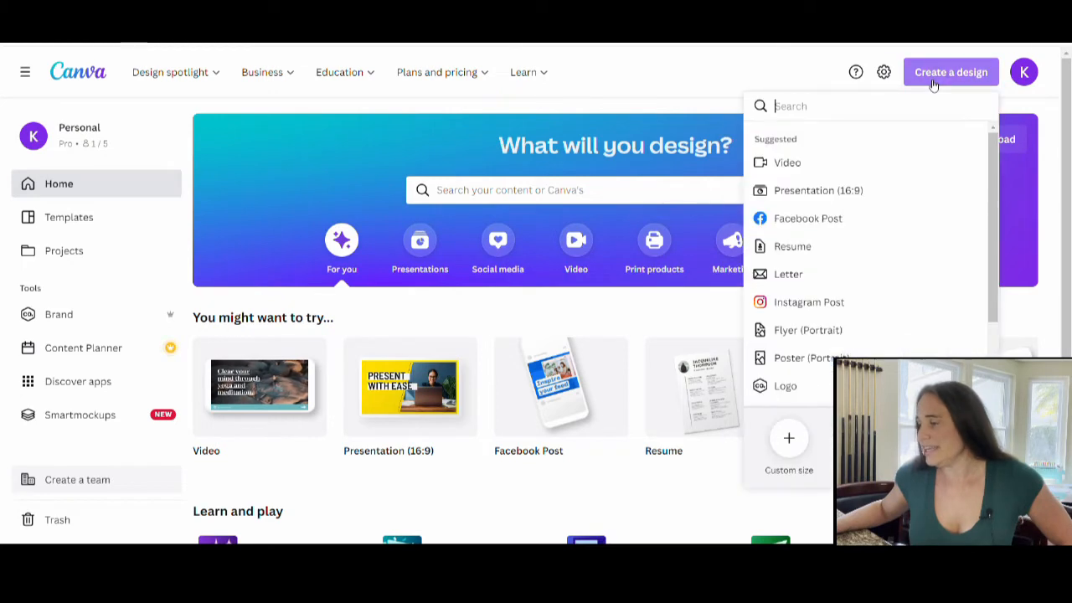
{"action": "left_click", "coordinate": [788, 443]}
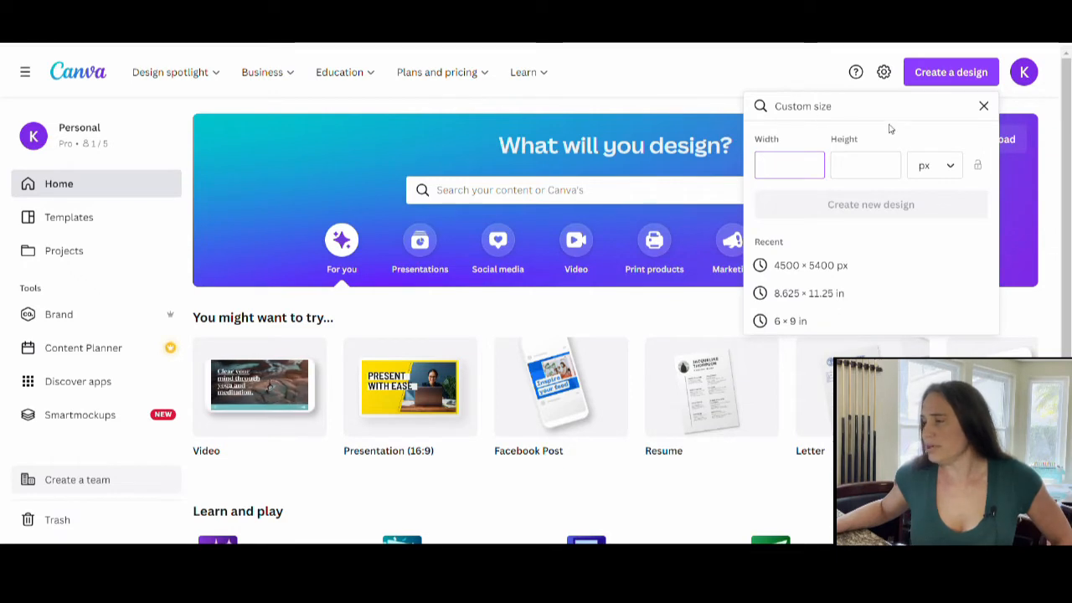
{"action": "left_click", "coordinate": [950, 168]}
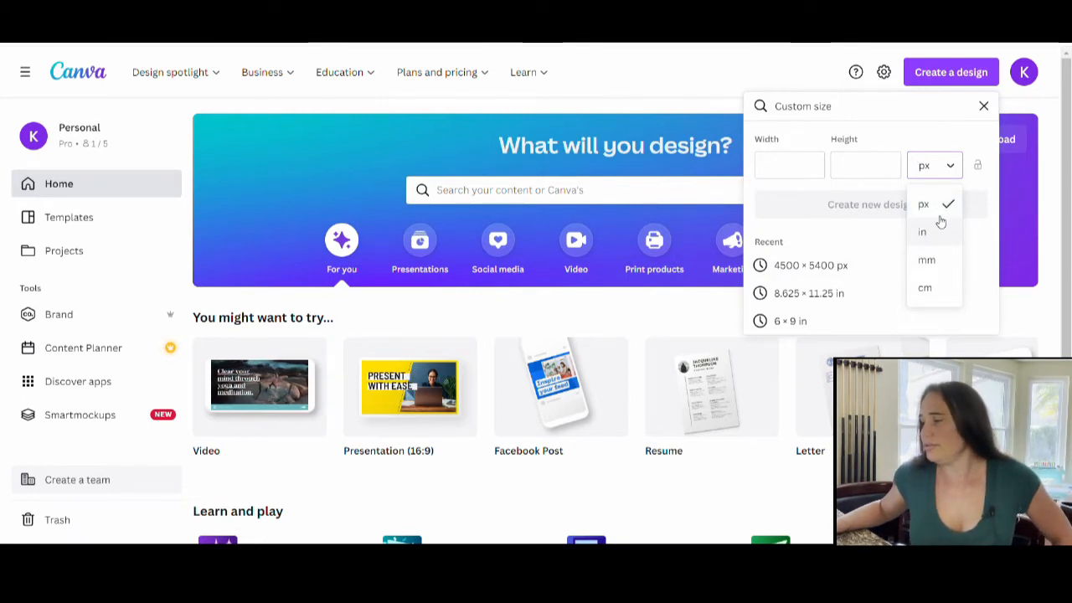
{"action": "left_click", "coordinate": [920, 119]}
{"action": "left_click", "coordinate": [792, 166]}
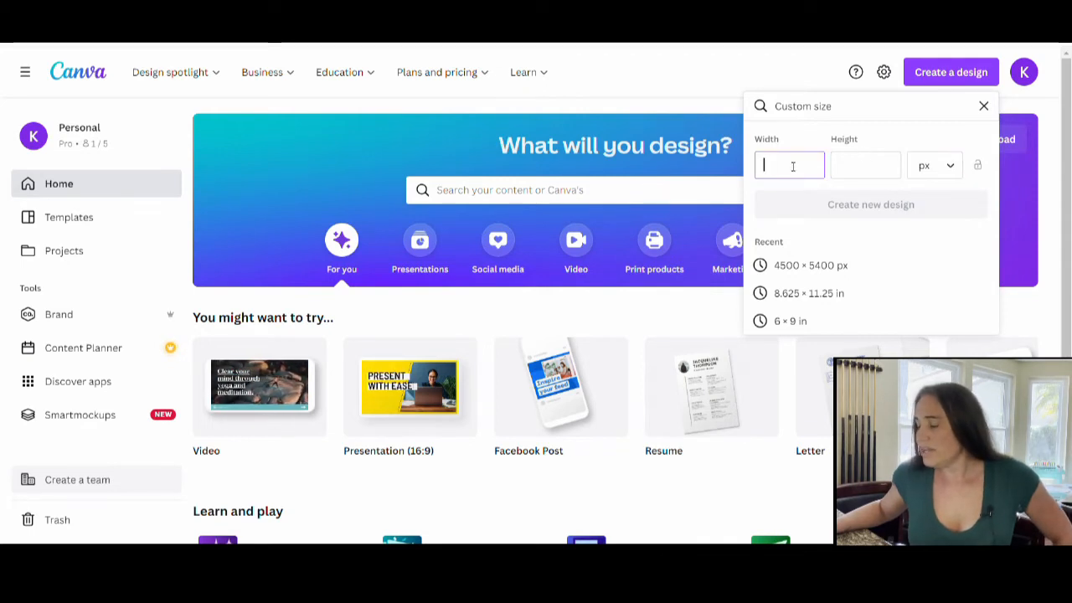
{"action": "type", "text": "4500"}
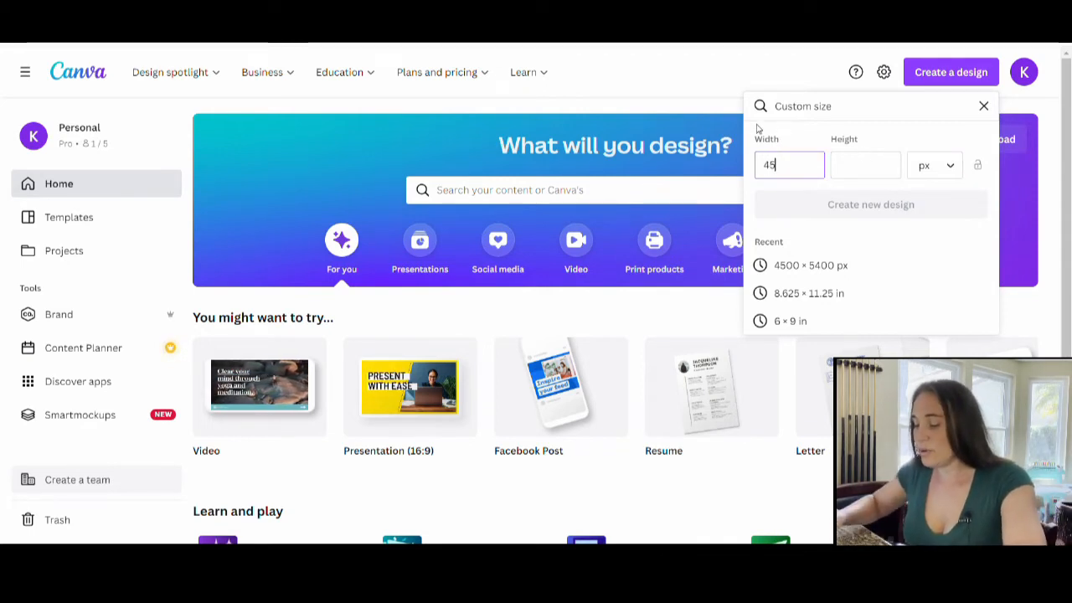
{"action": "left_click", "coordinate": [878, 178]}
{"action": "type", "text": "5400"}
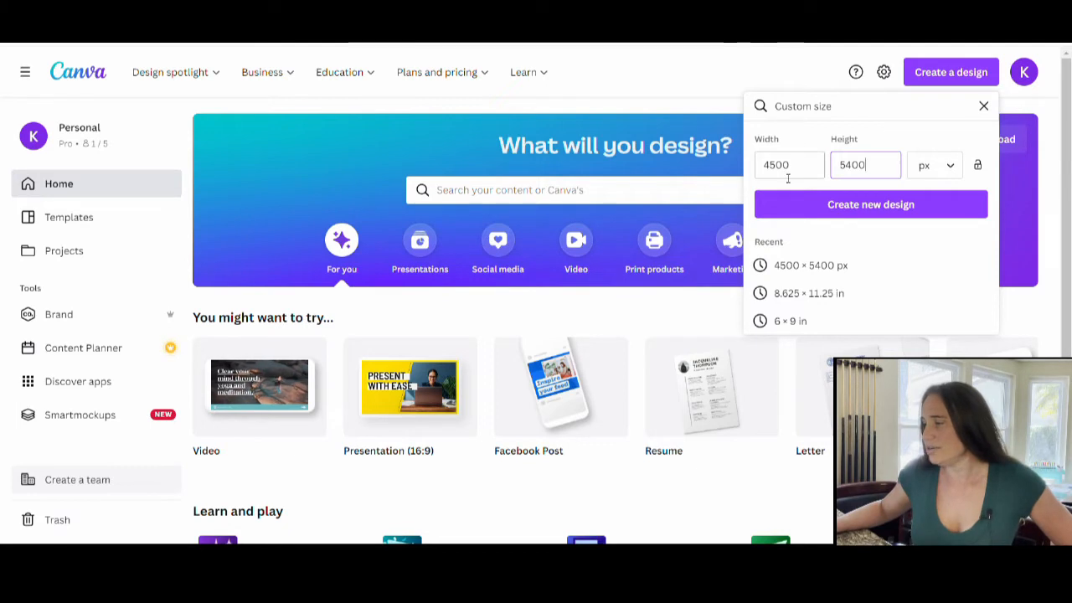
{"action": "left_click", "coordinate": [843, 211]}
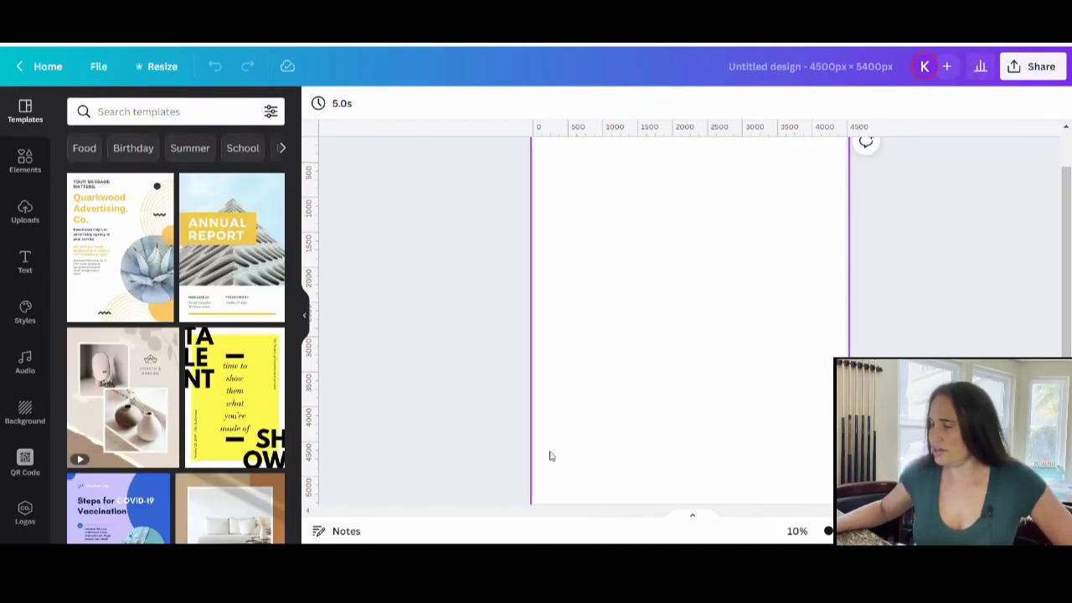
Set the blank page's background color to black
{"action": "left_click", "coordinate": [642, 237]}
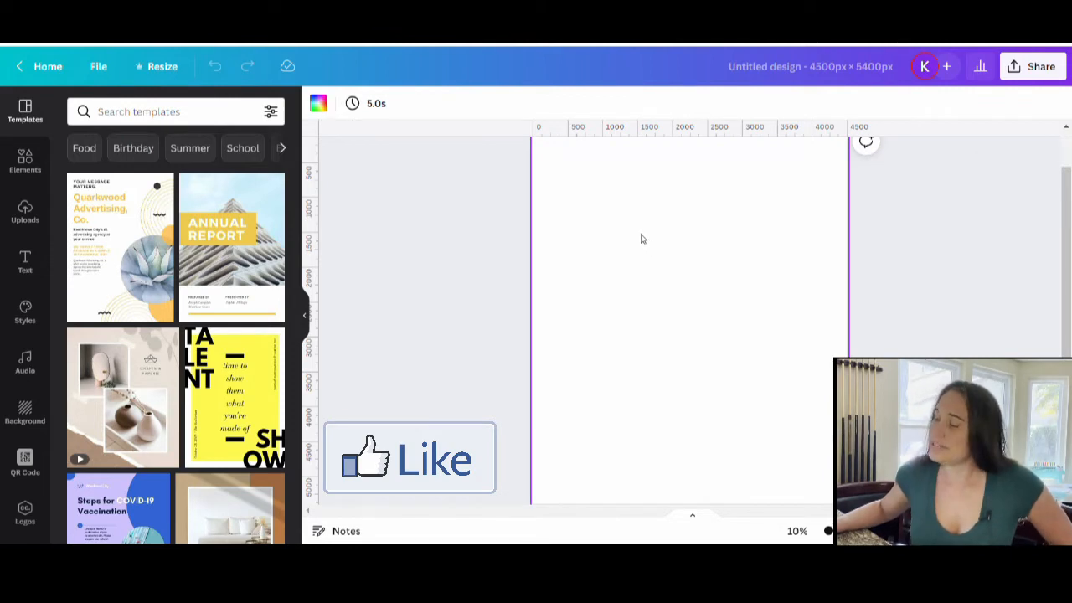
{"action": "left_click", "coordinate": [318, 102]}
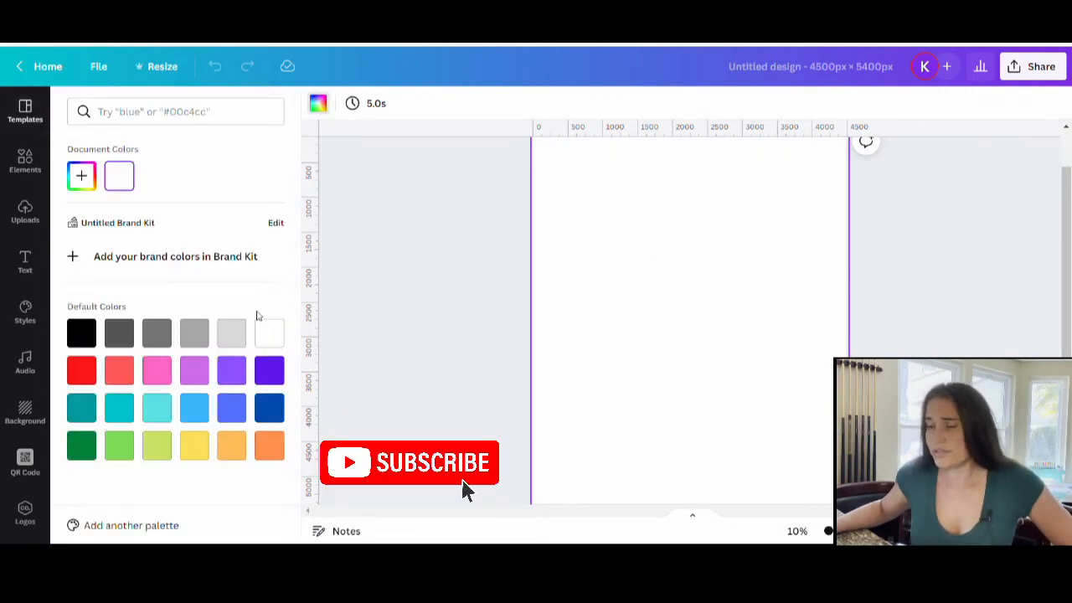
{"action": "left_click", "coordinate": [83, 333]}
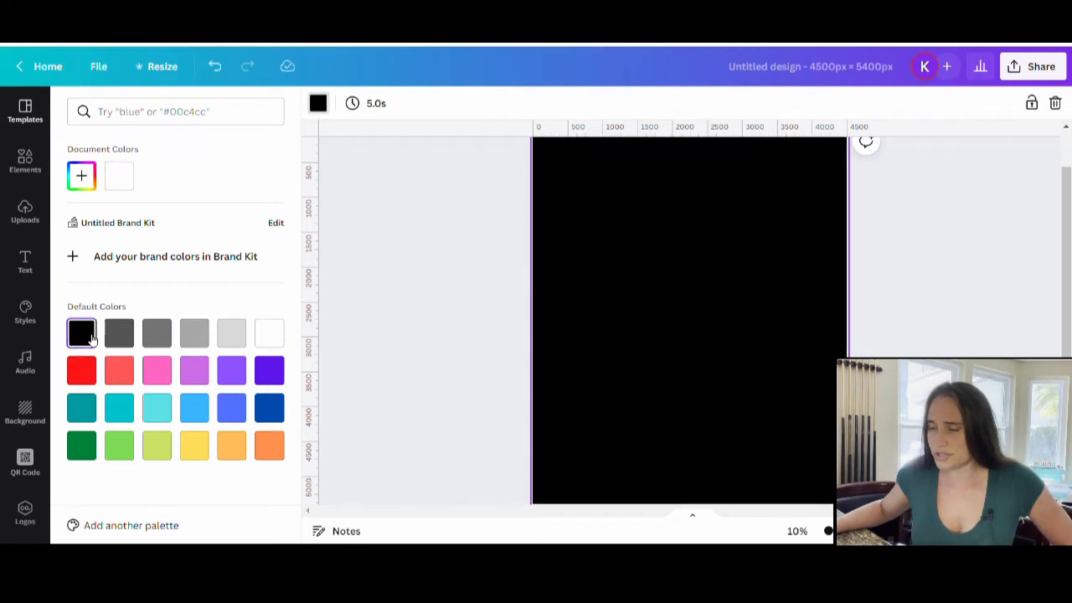
{"action": "left_click", "coordinate": [385, 230]}
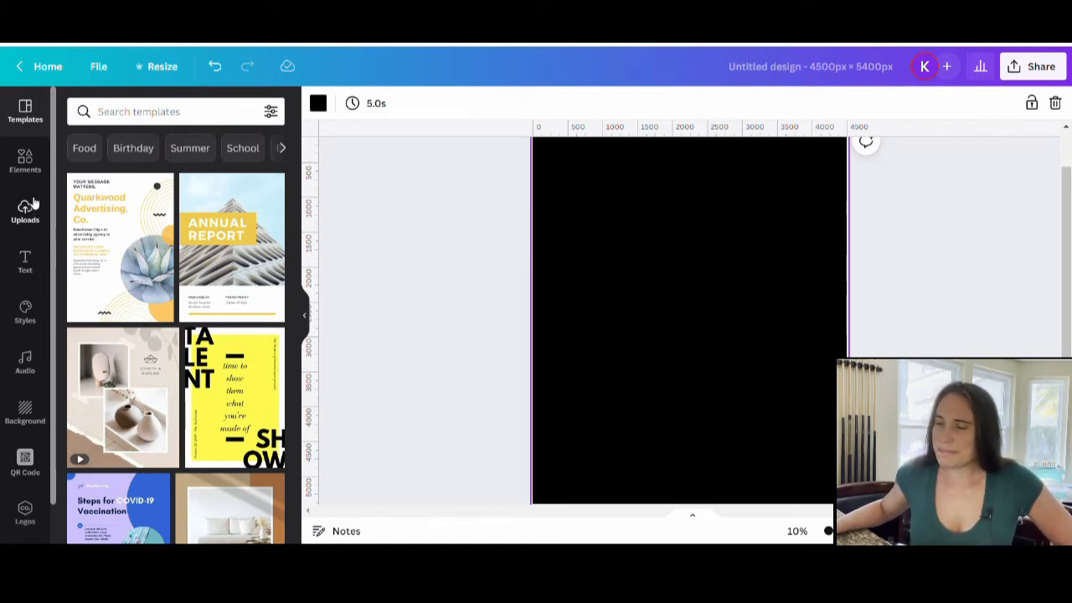
Examine the ready-made text styles and font combinations available for the design
{"action": "left_click", "coordinate": [27, 262]}
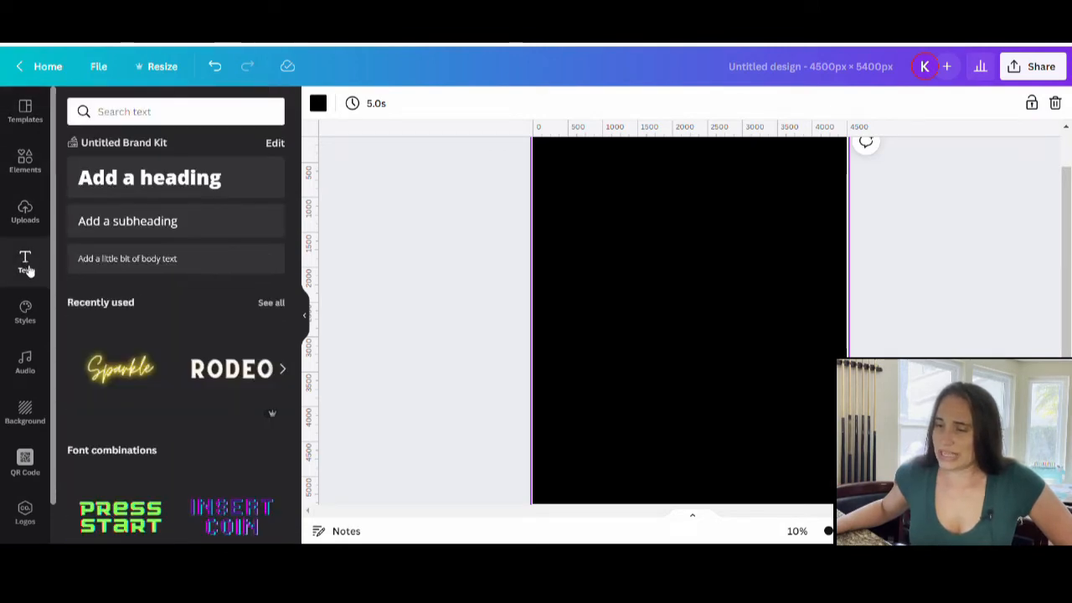
{"action": "scroll", "coordinate": [160, 339], "scroll_direction": "down", "scroll_amount": 5}
{"action": "scroll", "coordinate": [160, 328], "scroll_direction": "down", "scroll_amount": 5}
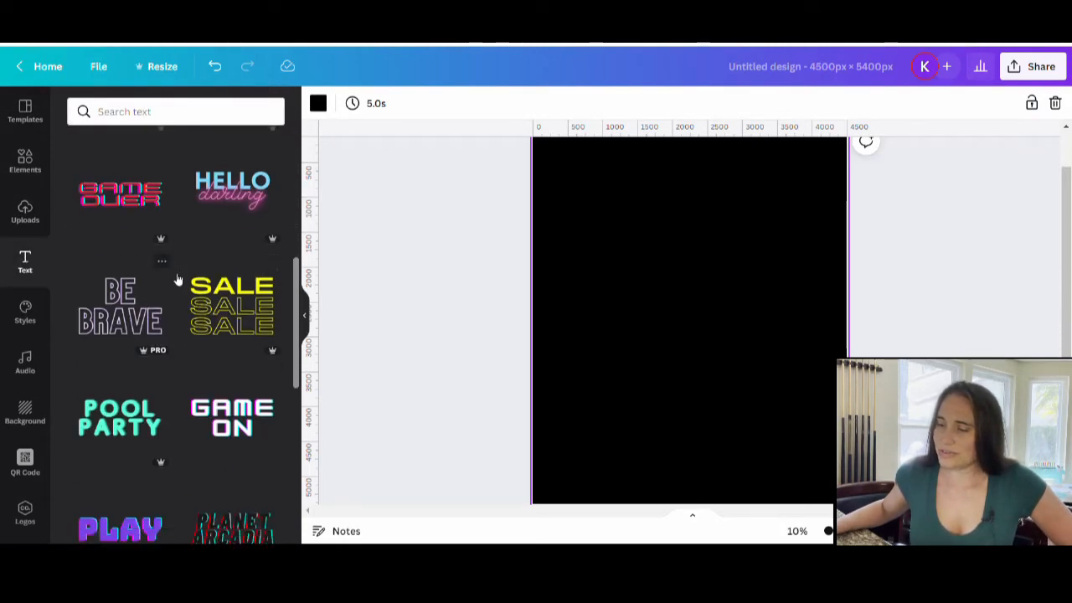
{"action": "scroll", "coordinate": [172, 352], "scroll_direction": "down", "scroll_amount": 1}
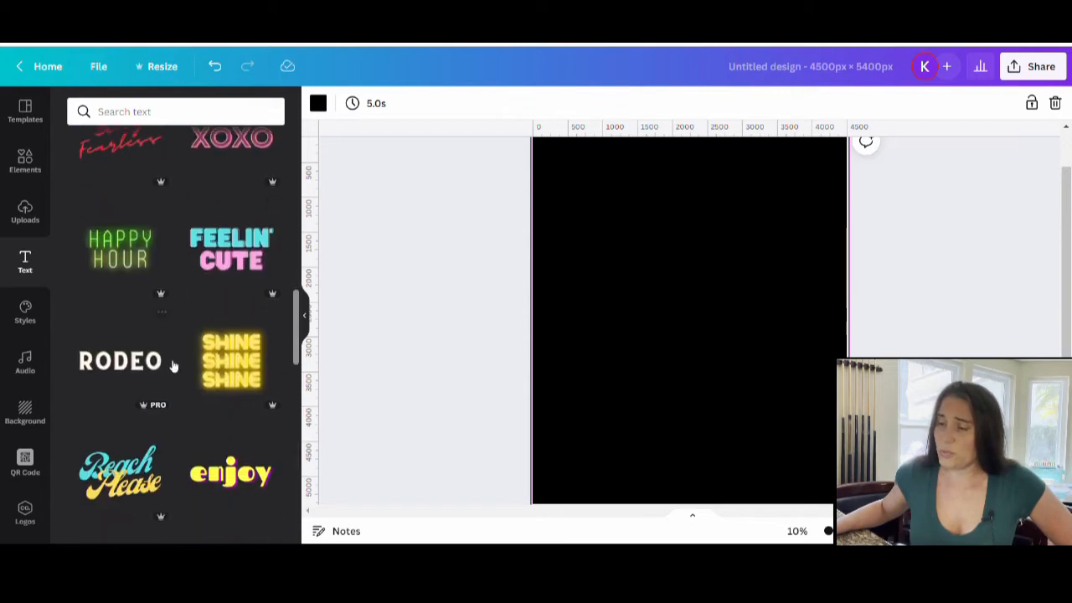
{"action": "scroll", "coordinate": [166, 239], "scroll_direction": "down", "scroll_amount": 6}
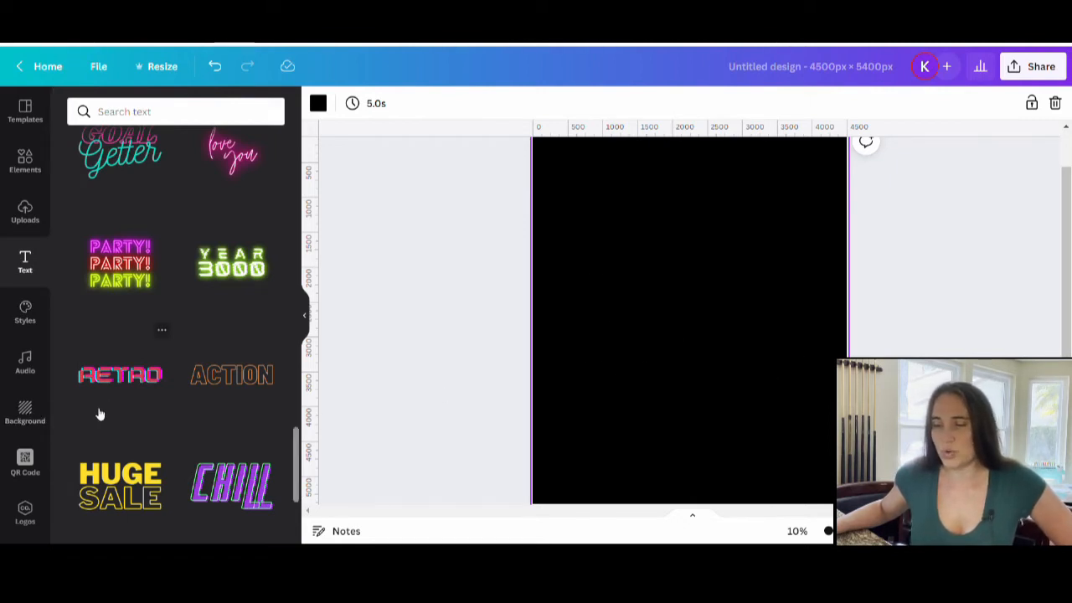
{"action": "scroll", "coordinate": [25, 435], "scroll_direction": "down", "scroll_amount": 1}
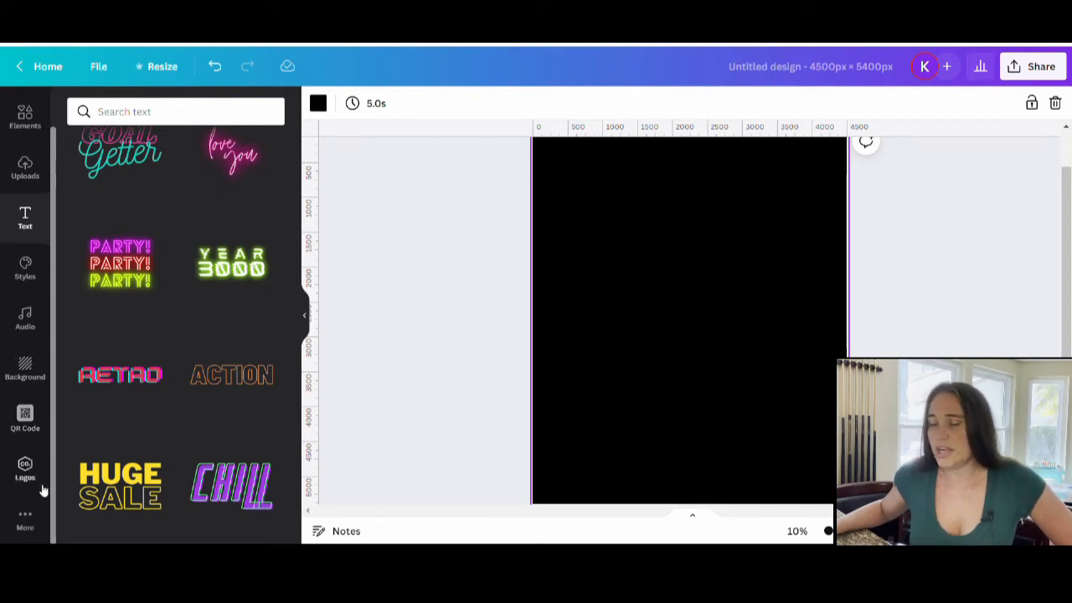
{"action": "scroll", "coordinate": [45, 469], "scroll_direction": "up", "scroll_amount": 1}
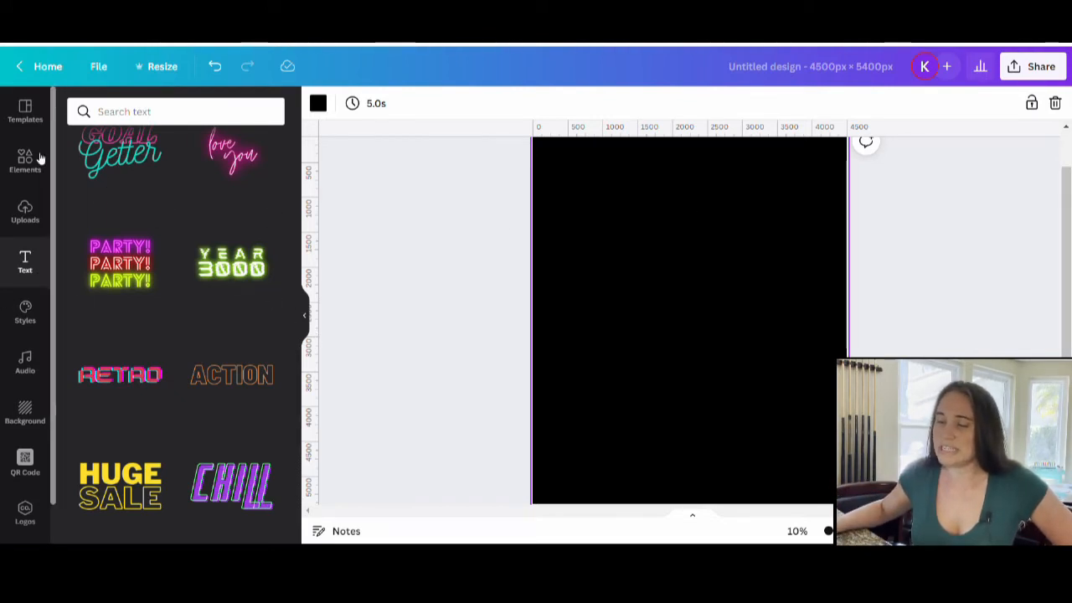
{"action": "left_click", "coordinate": [304, 323]}
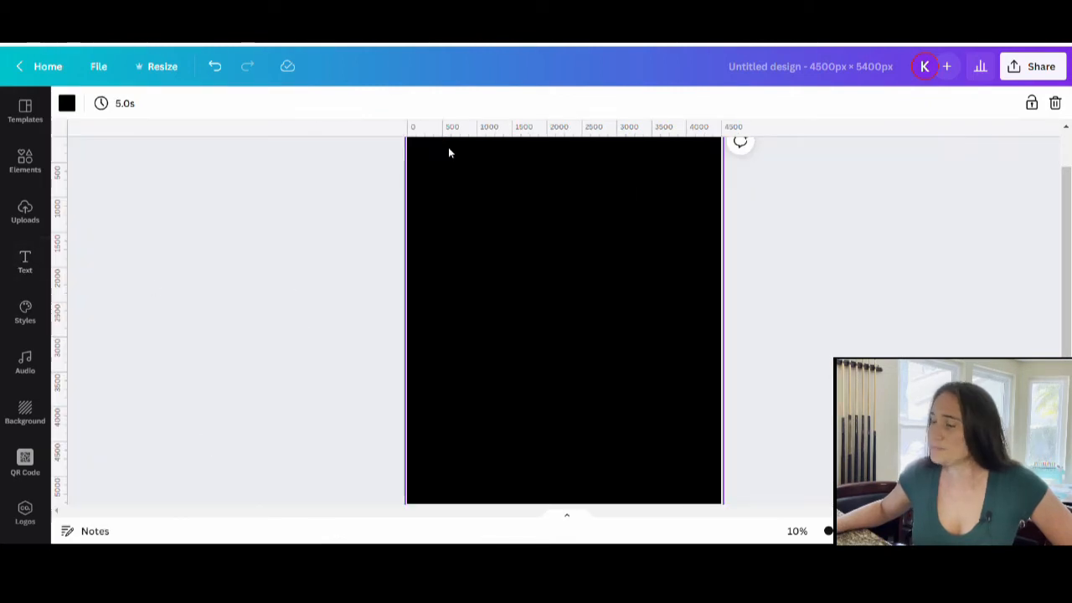
Add a text box reading "Vote" to the black page
{"action": "scroll", "coordinate": [670, 376], "scroll_direction": "up", "scroll_amount": 1}
{"action": "scroll", "coordinate": [525, 209], "scroll_direction": "down", "scroll_amount": 3}
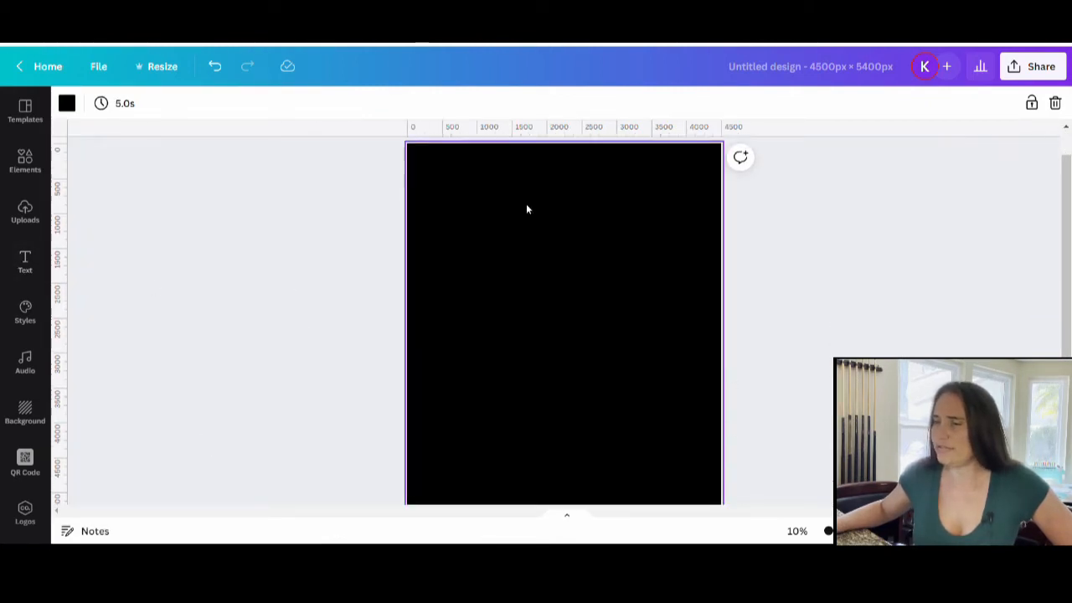
{"action": "scroll", "coordinate": [620, 316], "scroll_direction": "up", "scroll_amount": 3}
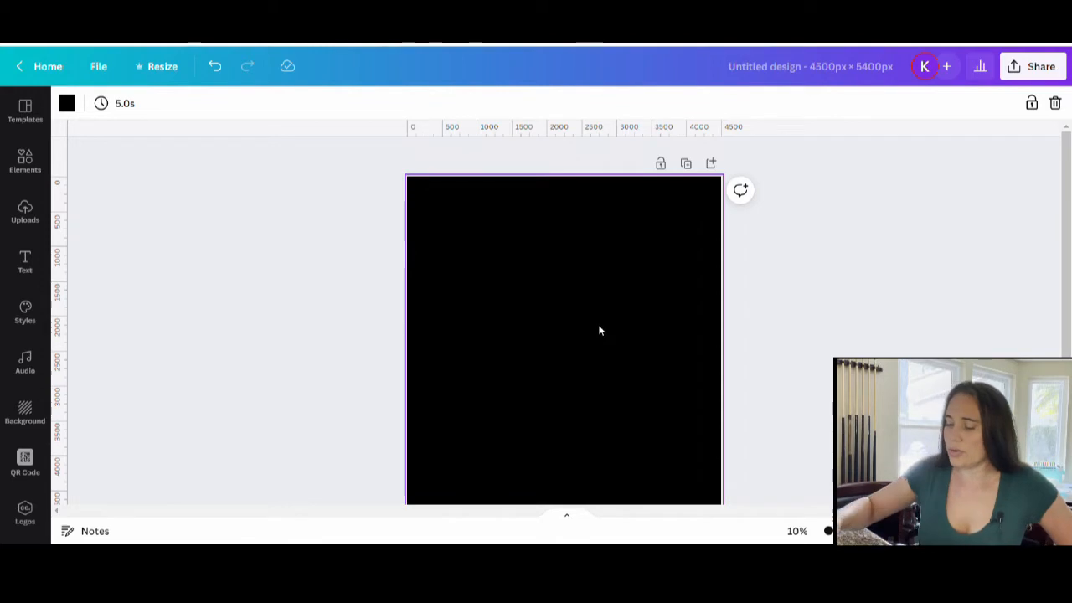
{"action": "key", "text": "t"}
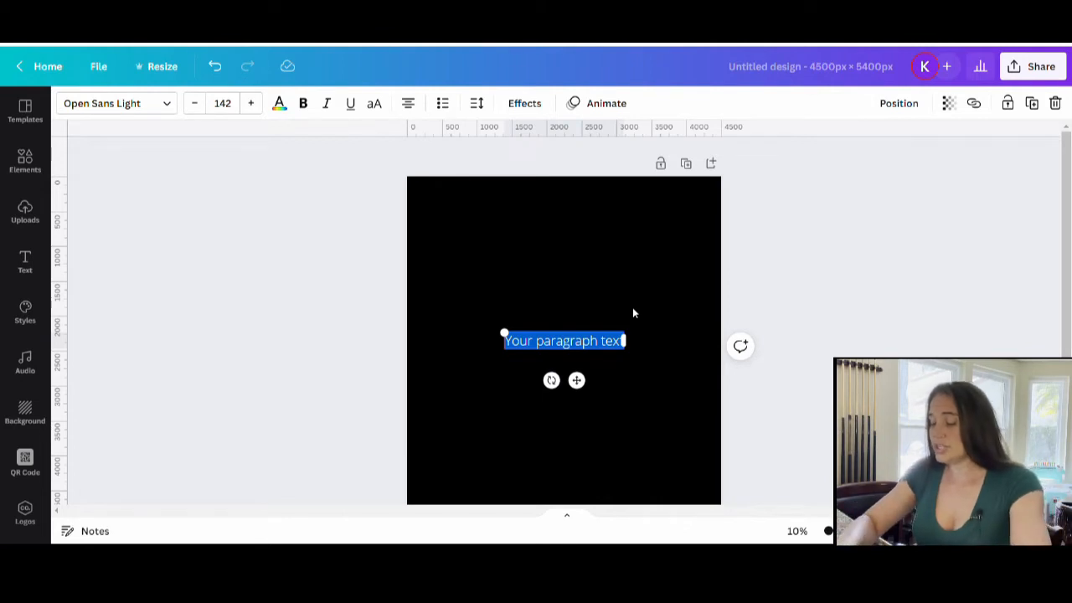
{"action": "type", "text": "Vote"}
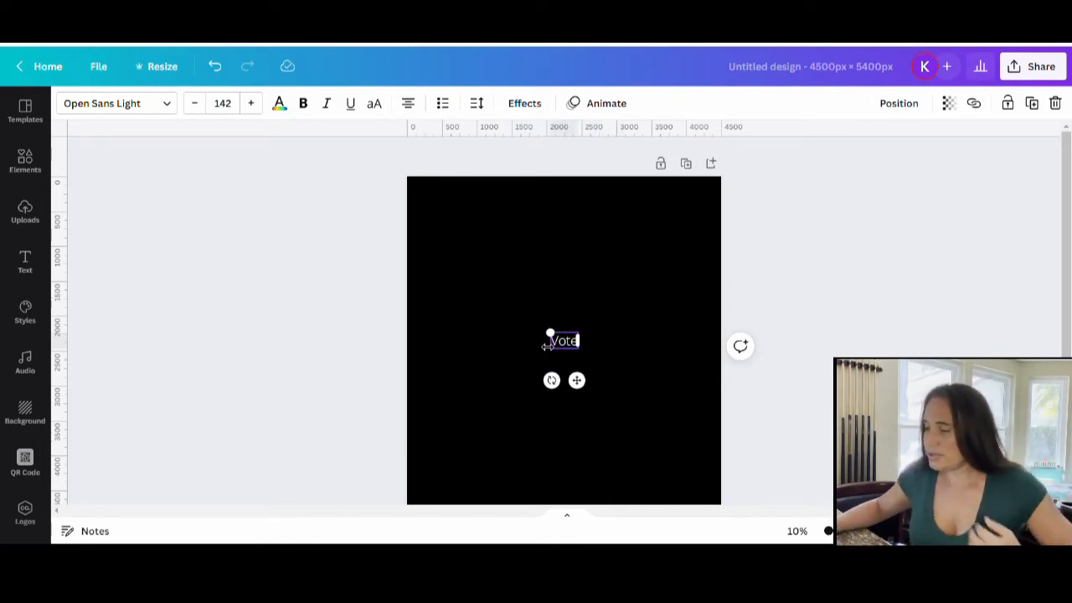
Enlarge the "Vote" text to a font size of about 961 and place it in the page's upper half
{"action": "left_click_drag", "start_coordinate": [550, 335], "coordinate": [458, 269]}
{"action": "left_click_drag", "start_coordinate": [588, 360], "coordinate": [645, 426]}
{"action": "left_click", "coordinate": [512, 431]}
{"action": "left_click_drag", "start_coordinate": [545, 363], "coordinate": [549, 339]}
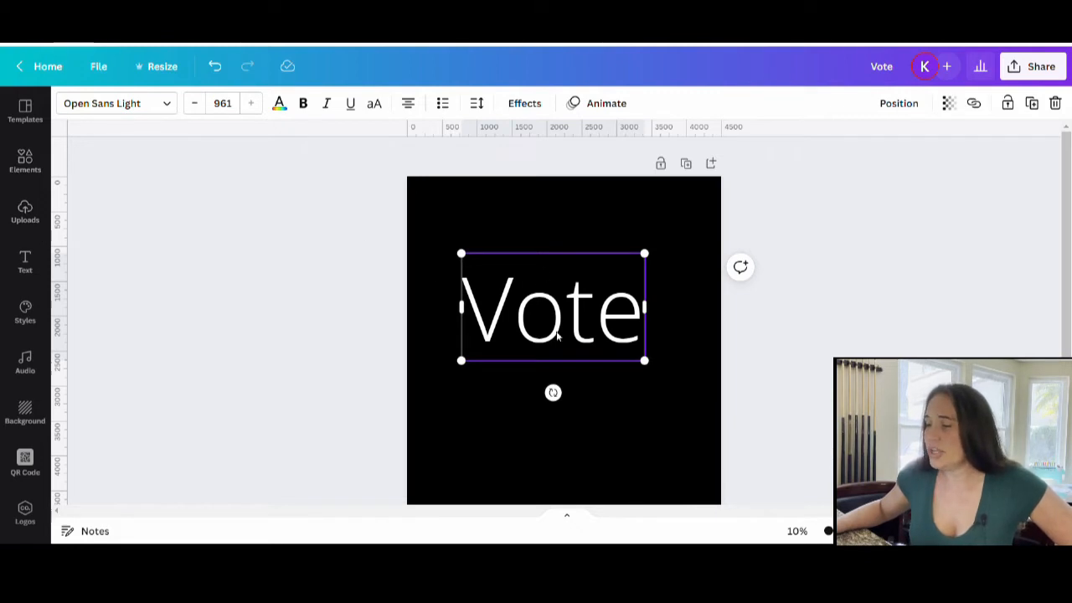
Browse the uploaded fonts and change the "Vote" text's font to Groovy Script Regular
{"action": "left_click", "coordinate": [138, 106]}
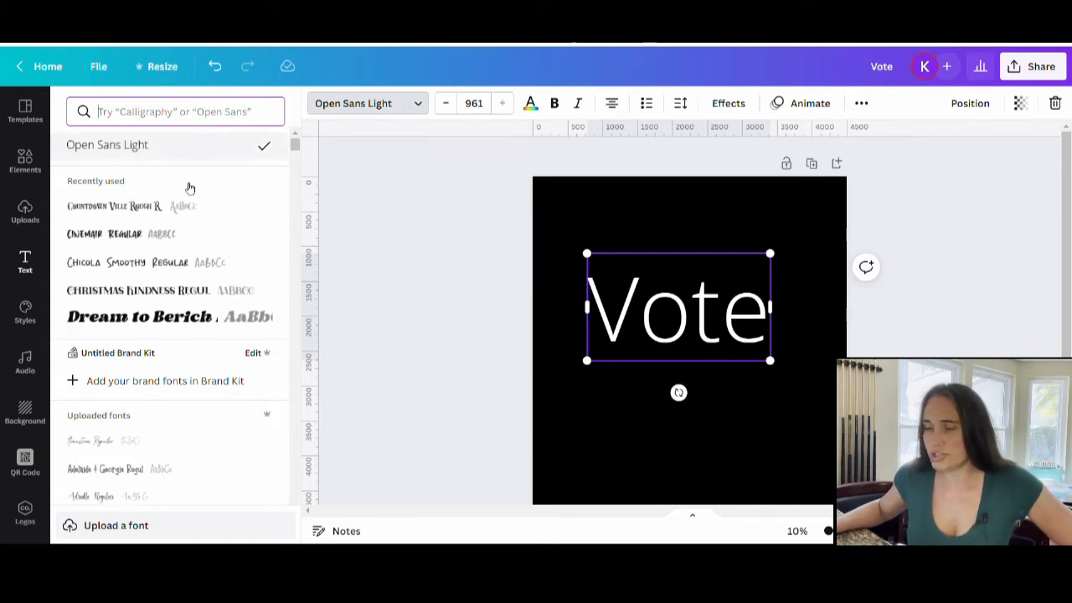
{"action": "scroll", "coordinate": [187, 266], "scroll_direction": "down", "scroll_amount": 1}
{"action": "scroll", "coordinate": [188, 265], "scroll_direction": "down", "scroll_amount": 10}
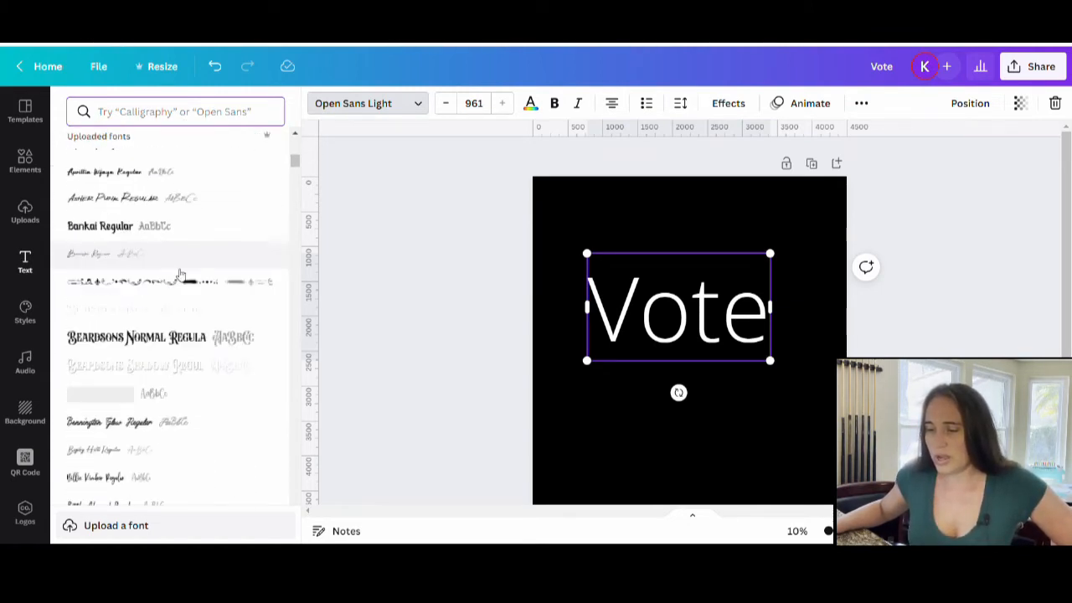
{"action": "scroll", "coordinate": [181, 265], "scroll_direction": "down", "scroll_amount": 5}
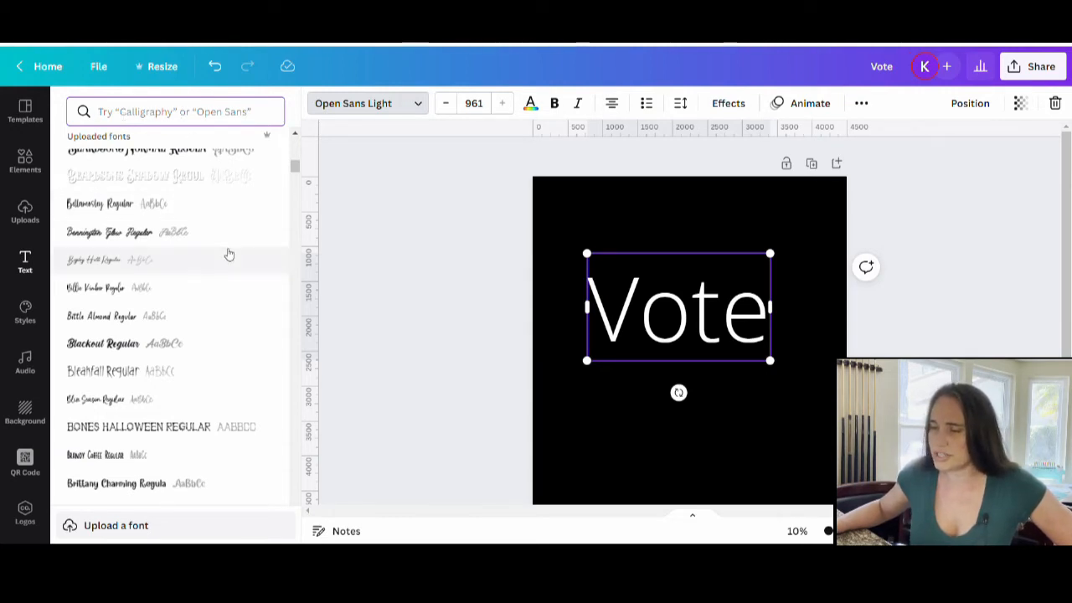
{"action": "scroll", "coordinate": [151, 223], "scroll_direction": "down", "scroll_amount": 1}
{"action": "scroll", "coordinate": [170, 215], "scroll_direction": "down", "scroll_amount": 7}
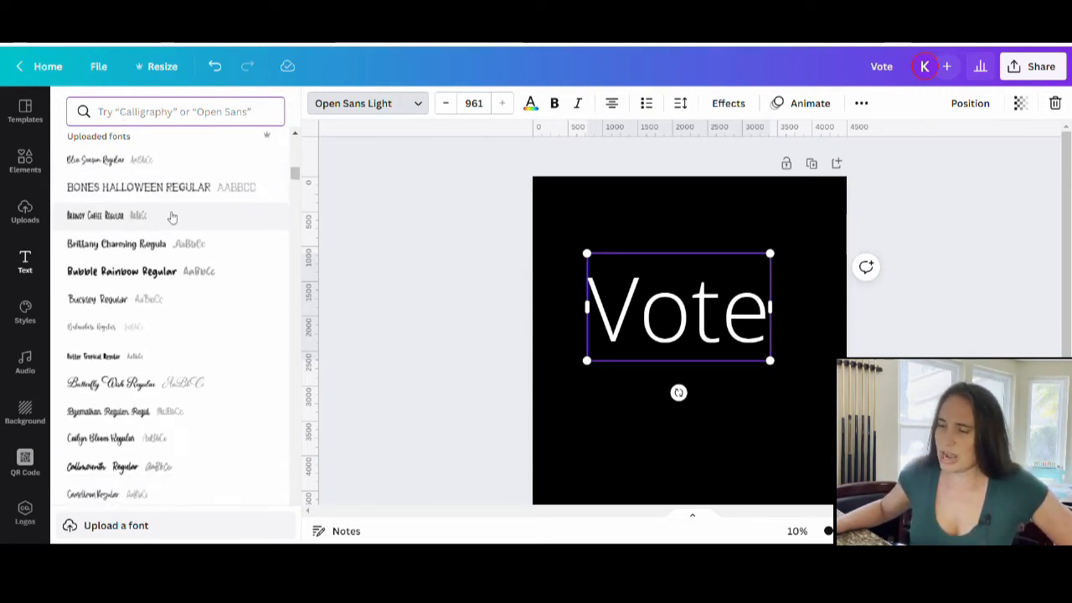
{"action": "scroll", "coordinate": [174, 175], "scroll_direction": "down", "scroll_amount": 1}
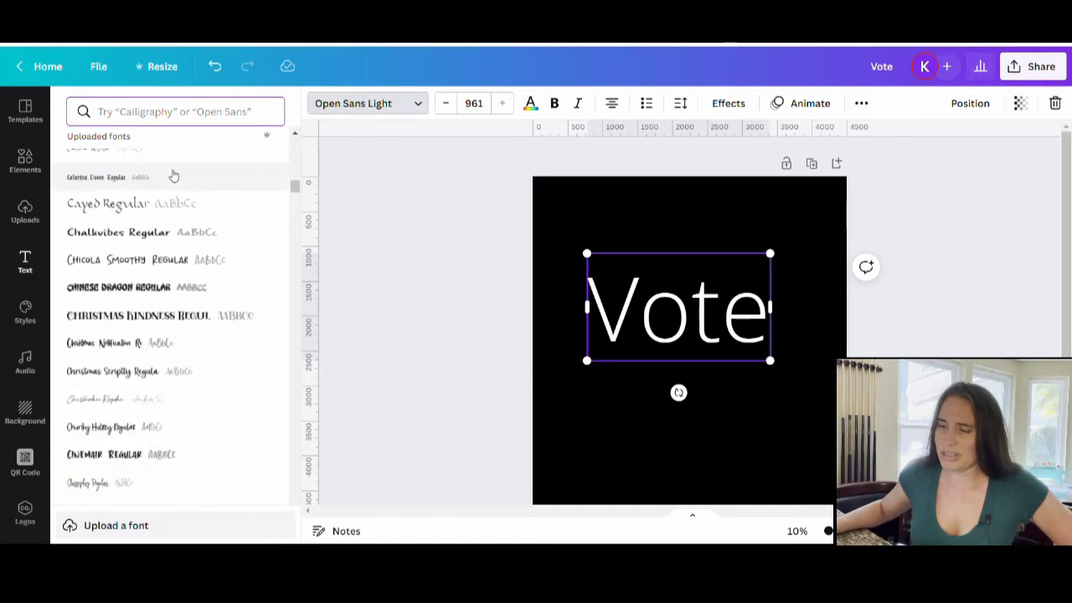
{"action": "scroll", "coordinate": [180, 179], "scroll_direction": "down", "scroll_amount": 3}
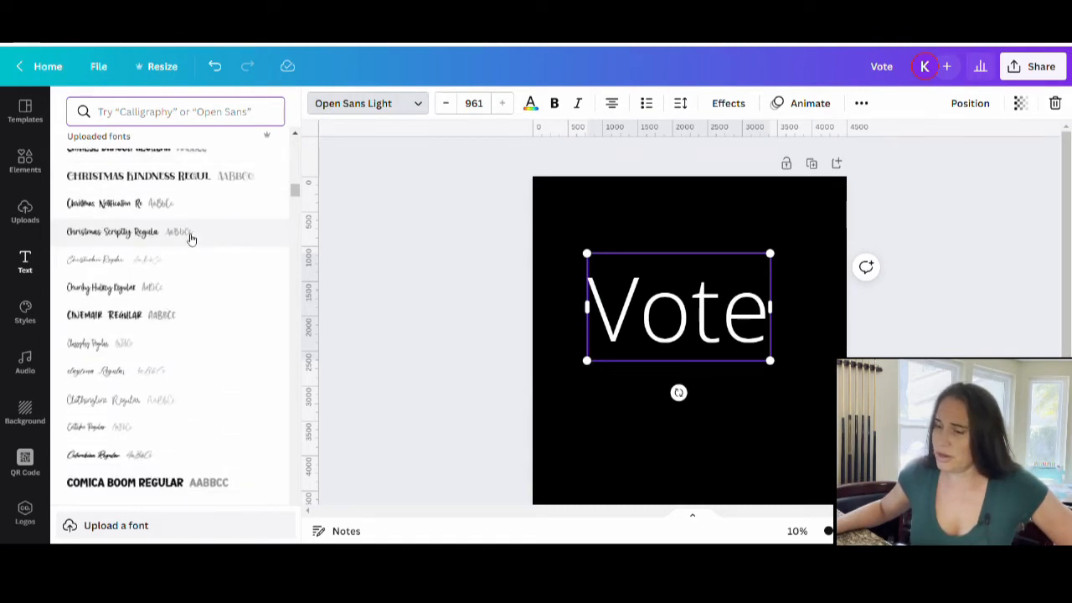
{"action": "scroll", "coordinate": [191, 236], "scroll_direction": "down", "scroll_amount": 2}
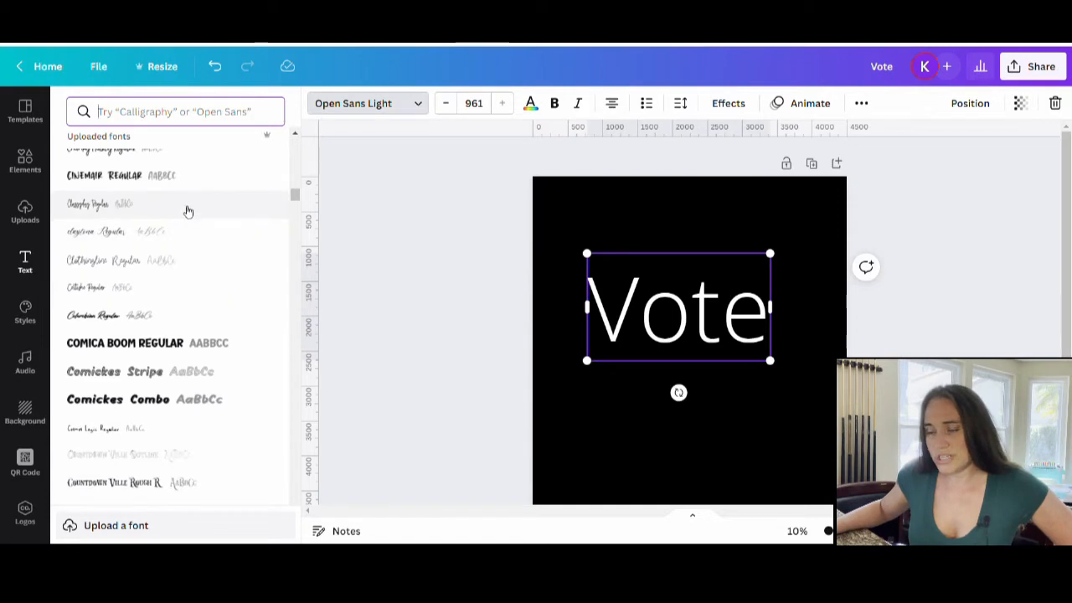
{"action": "scroll", "coordinate": [187, 208], "scroll_direction": "down", "scroll_amount": 2}
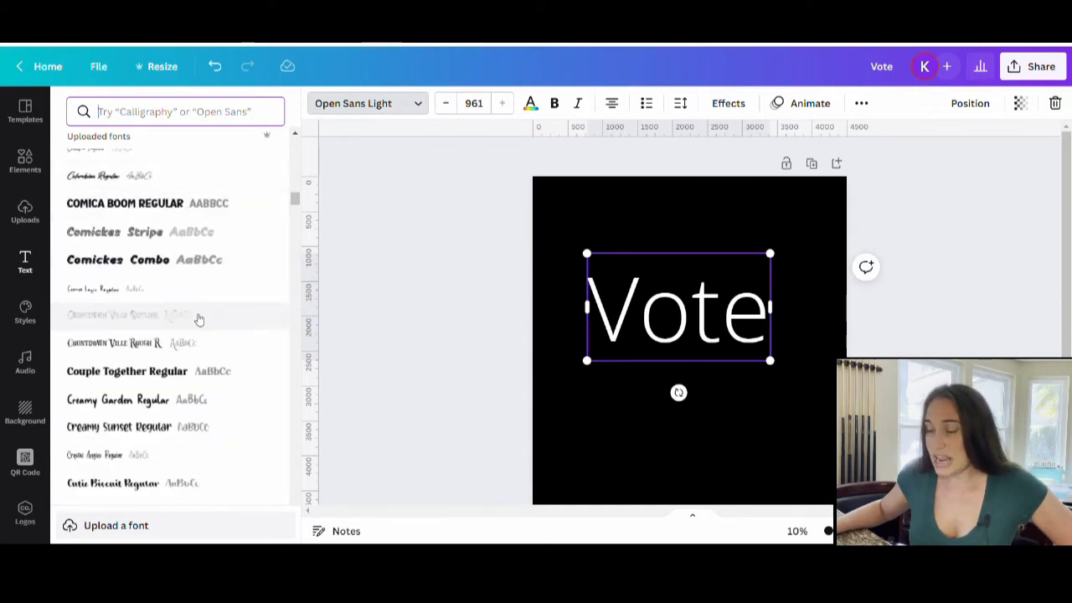
{"action": "scroll", "coordinate": [197, 350], "scroll_direction": "down", "scroll_amount": 5}
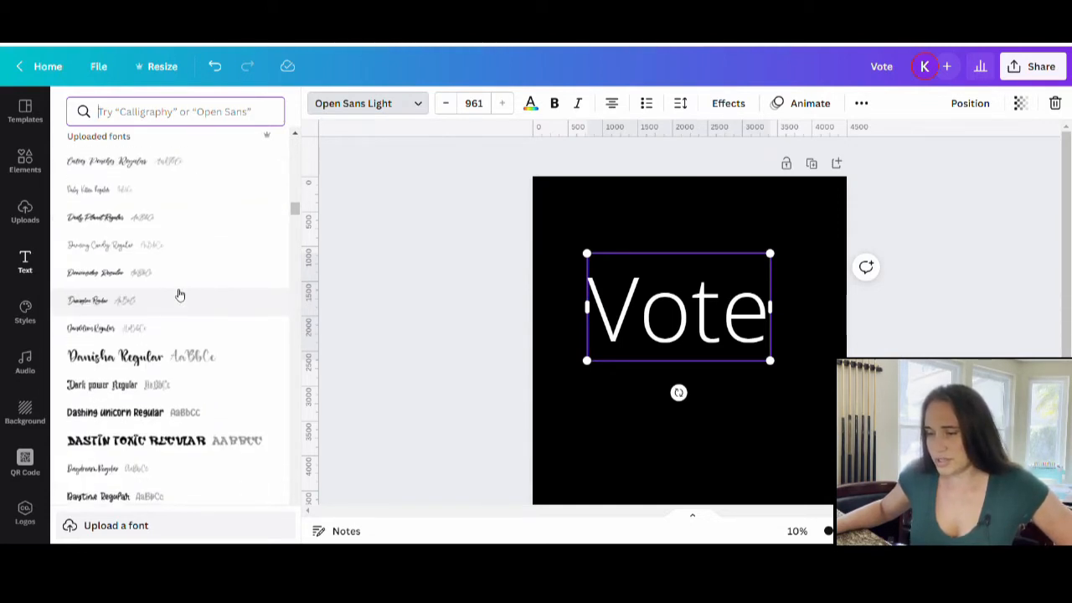
{"action": "scroll", "coordinate": [179, 294], "scroll_direction": "down", "scroll_amount": 2}
{"action": "scroll", "coordinate": [180, 289], "scroll_direction": "down", "scroll_amount": 1}
{"action": "scroll", "coordinate": [185, 293], "scroll_direction": "down", "scroll_amount": 6}
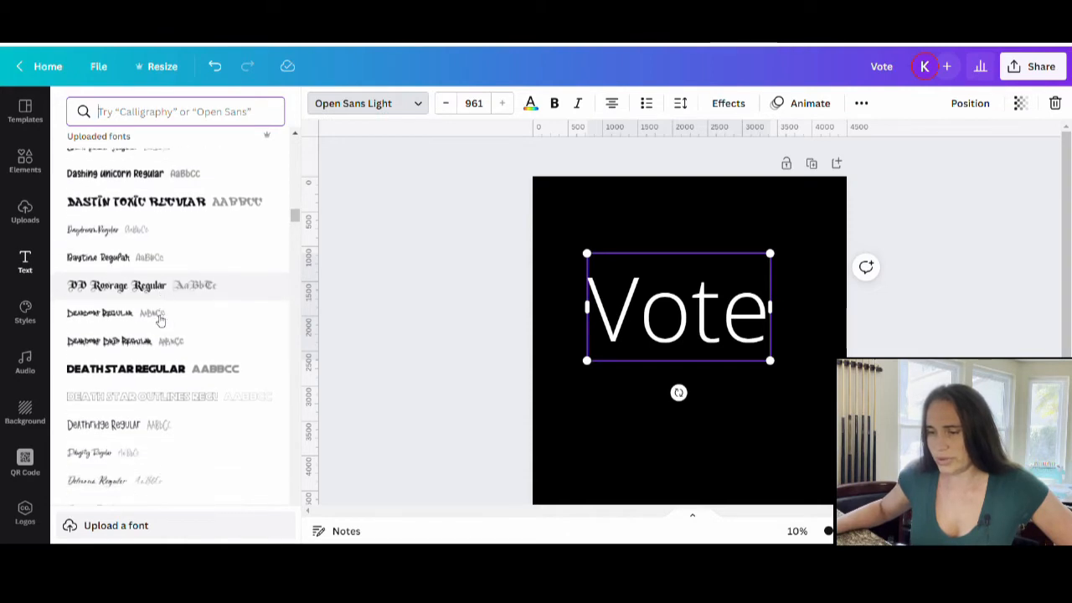
{"action": "scroll", "coordinate": [171, 165], "scroll_direction": "down", "scroll_amount": 1}
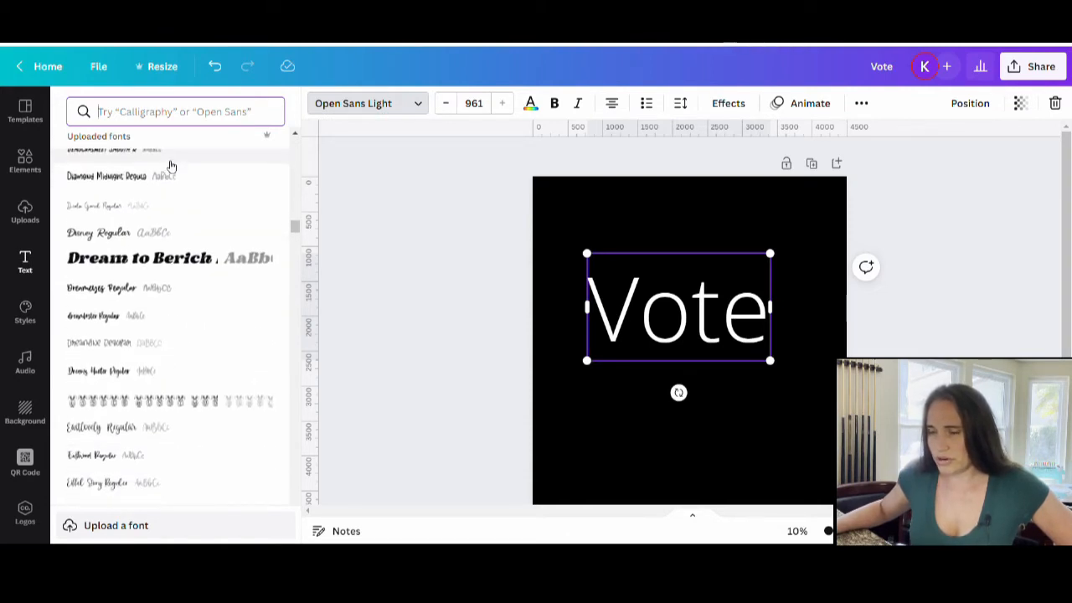
{"action": "scroll", "coordinate": [177, 254], "scroll_direction": "down", "scroll_amount": 1}
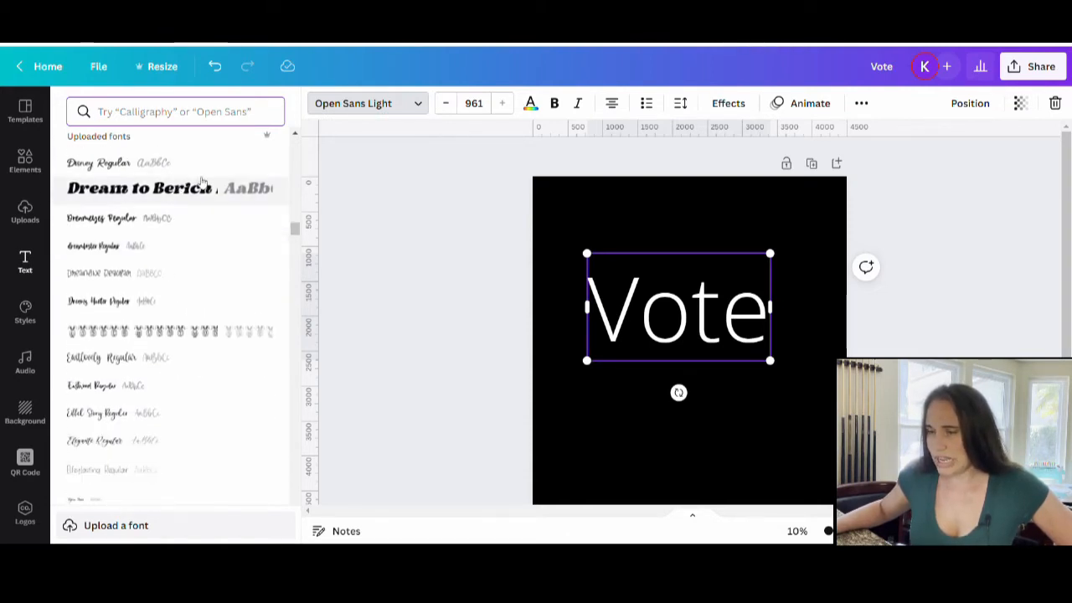
{"action": "scroll", "coordinate": [197, 191], "scroll_direction": "down", "scroll_amount": 8}
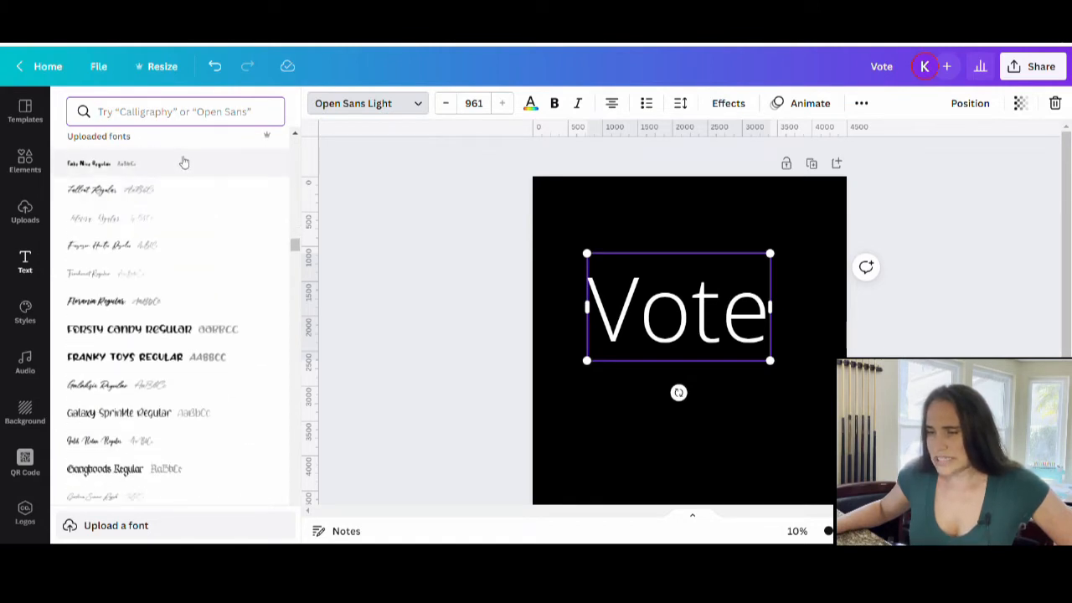
{"action": "scroll", "coordinate": [180, 167], "scroll_direction": "down", "scroll_amount": 2}
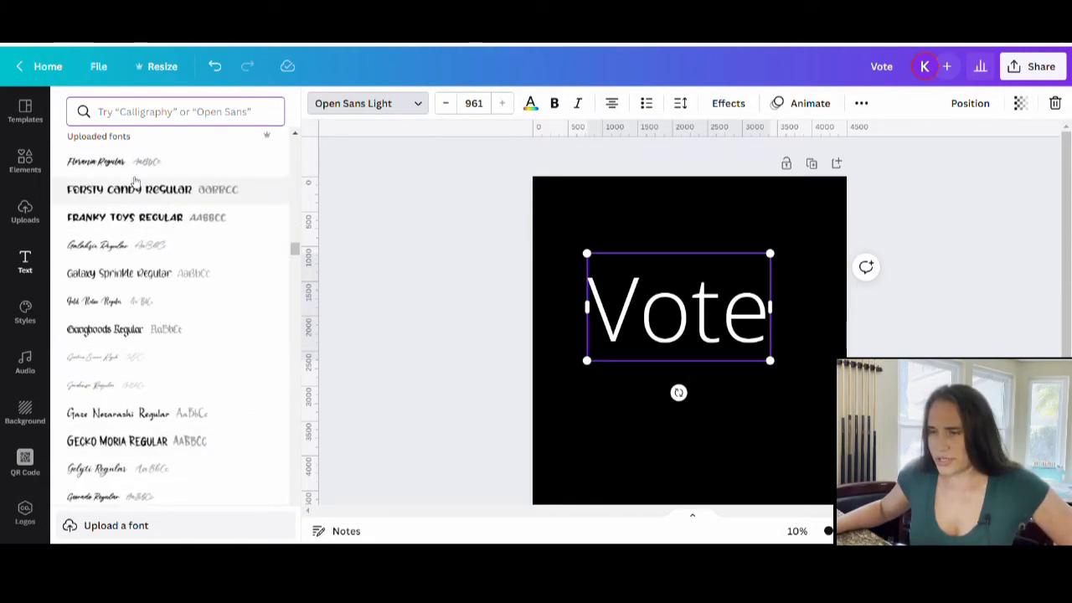
{"action": "scroll", "coordinate": [140, 174], "scroll_direction": "down", "scroll_amount": 1}
{"action": "scroll", "coordinate": [156, 335], "scroll_direction": "down", "scroll_amount": 4}
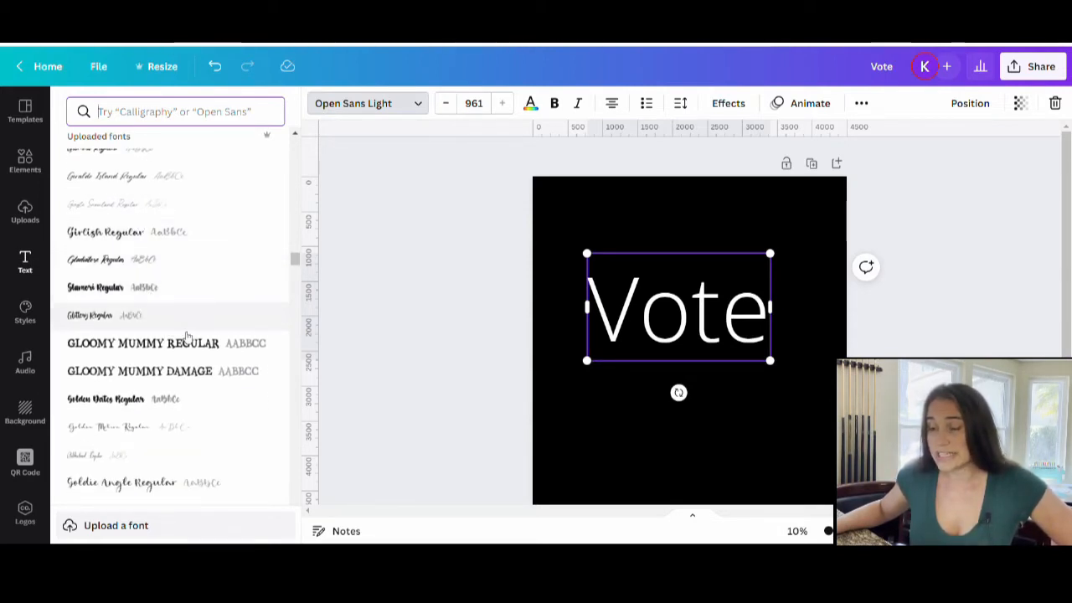
{"action": "scroll", "coordinate": [190, 293], "scroll_direction": "down", "scroll_amount": 5}
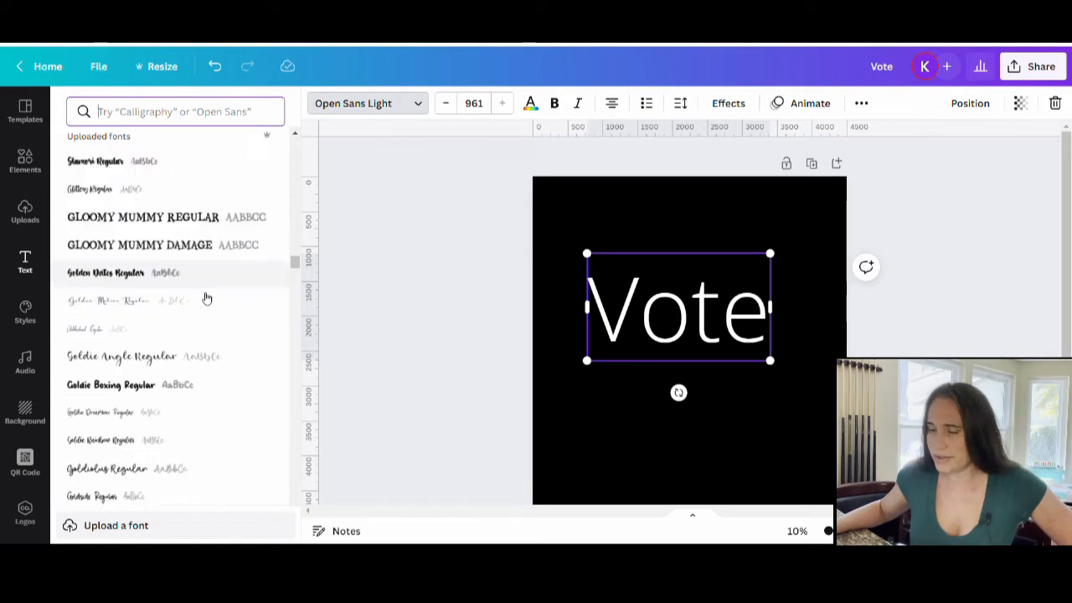
{"action": "scroll", "coordinate": [160, 201], "scroll_direction": "down", "scroll_amount": 5}
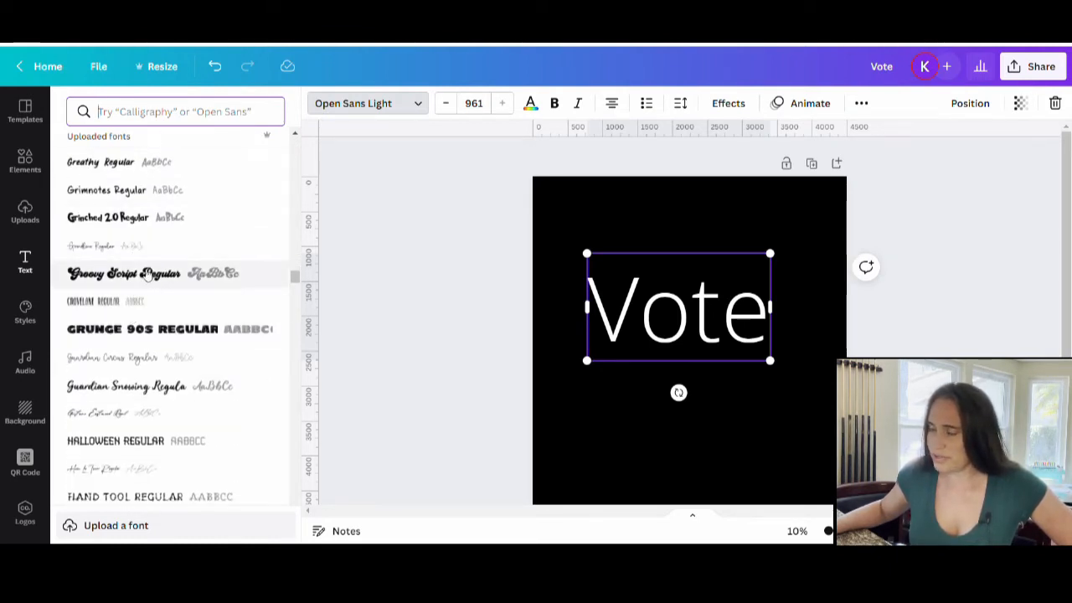
{"action": "left_click", "coordinate": [148, 274]}
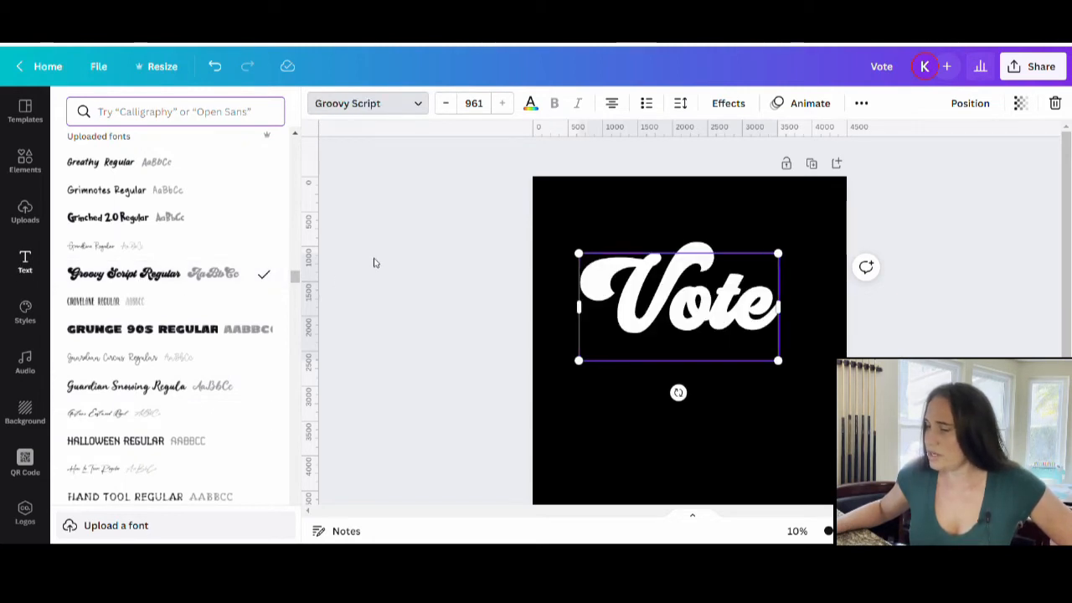
{"action": "left_click", "coordinate": [389, 249]}
{"action": "left_click", "coordinate": [343, 289]}
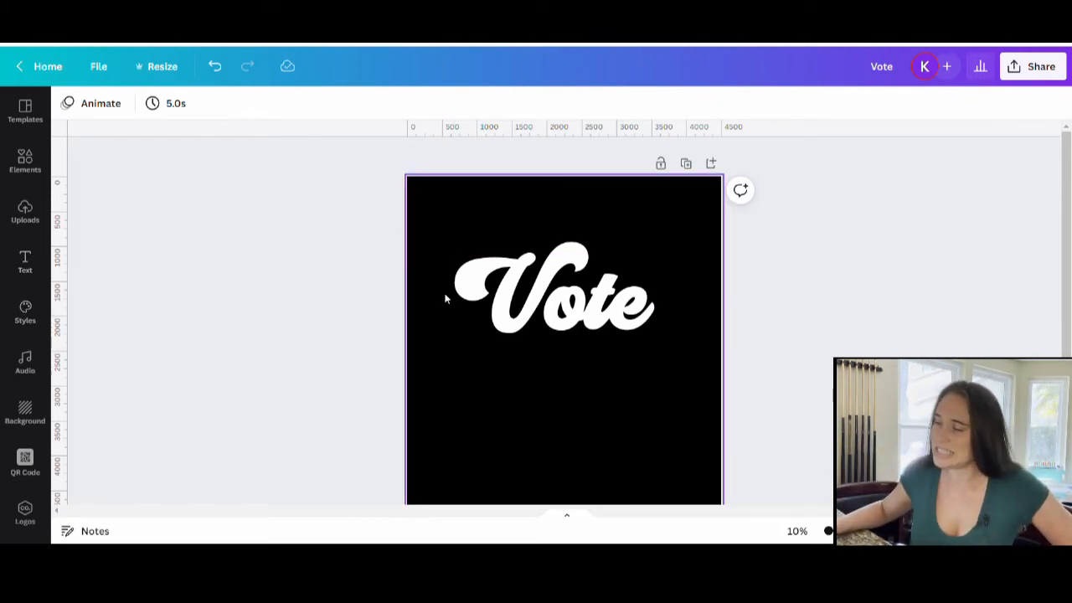
Enlarge the "Vote" text to a font size of about 1267 and center it horizontally near the page's upper edge
{"action": "left_click", "coordinate": [566, 293]}
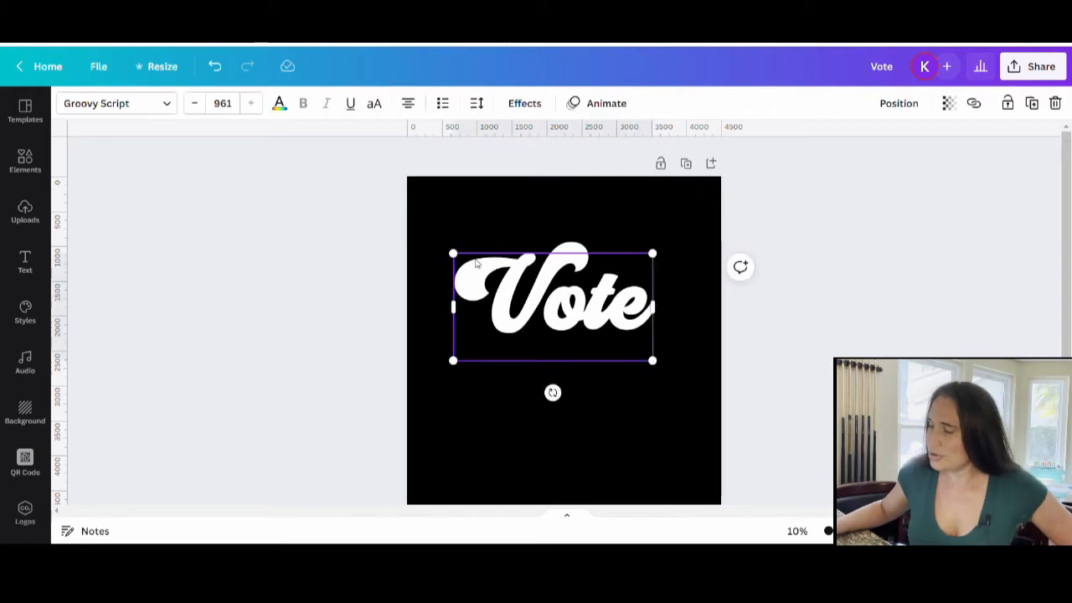
{"action": "left_click_drag", "start_coordinate": [453, 253], "coordinate": [421, 236]}
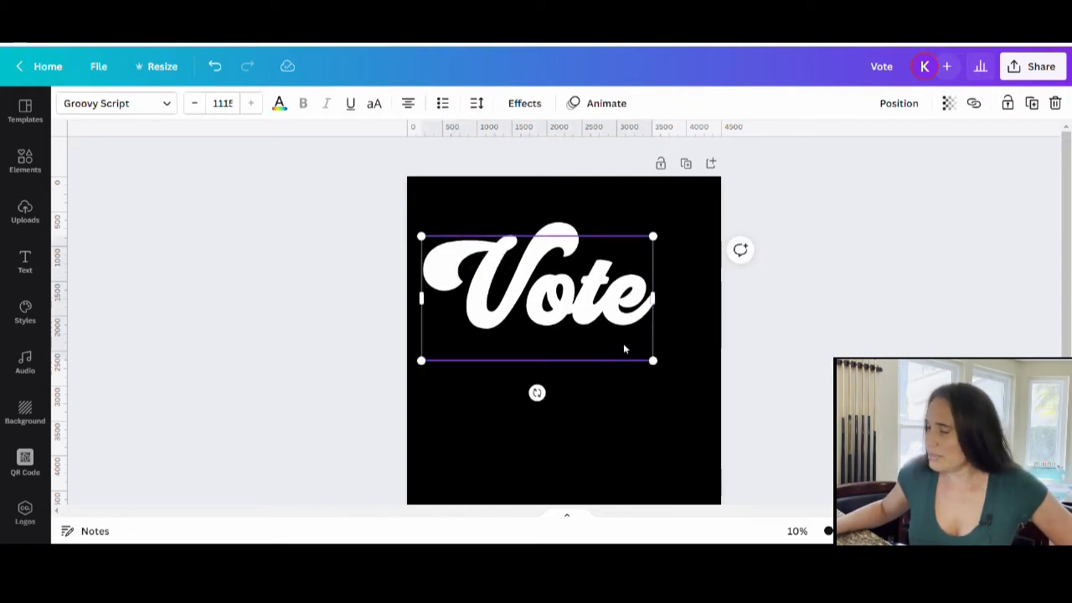
{"action": "left_click_drag", "start_coordinate": [657, 365], "coordinate": [668, 407]}
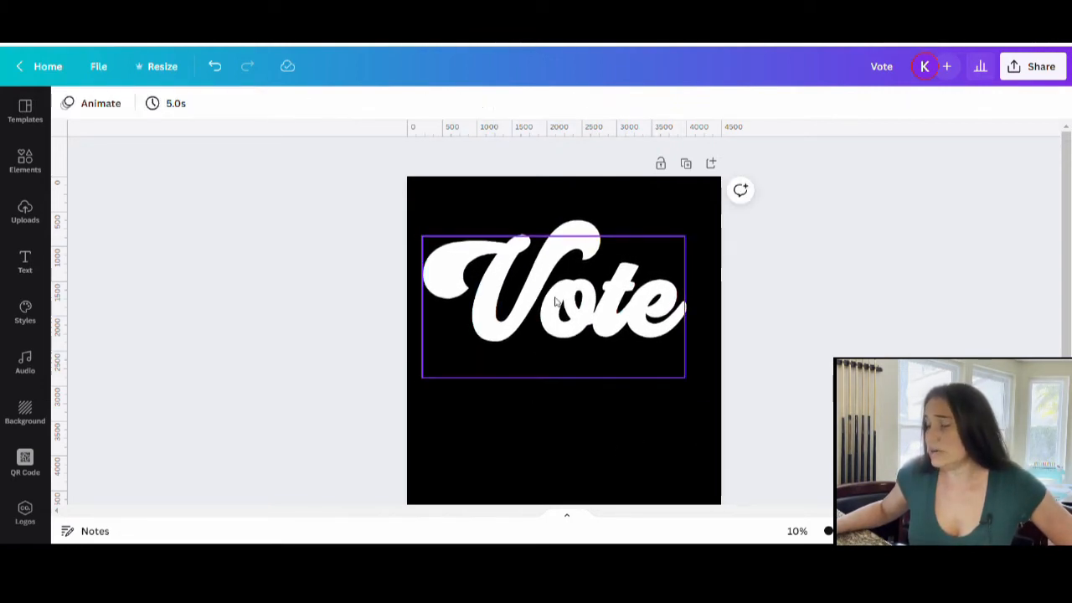
{"action": "mouse_move", "coordinate": [571, 312]}
{"action": "left_mouse_down"}
{"action": "mouse_move", "coordinate": [574, 284]}
{"action": "mouse_move", "coordinate": [578, 292]}
{"action": "left_mouse_up"}
{"action": "left_click", "coordinate": [647, 416]}
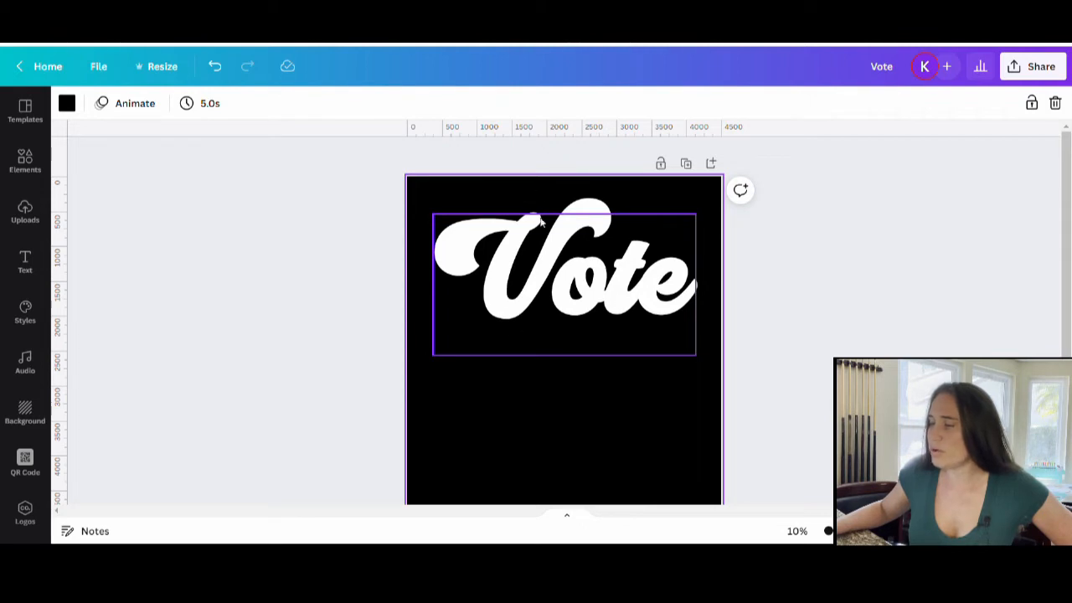
Apply the Splice effect to the "Vote" text with an offset of 0, so the outline lines up with the fill
{"action": "left_click", "coordinate": [599, 245]}
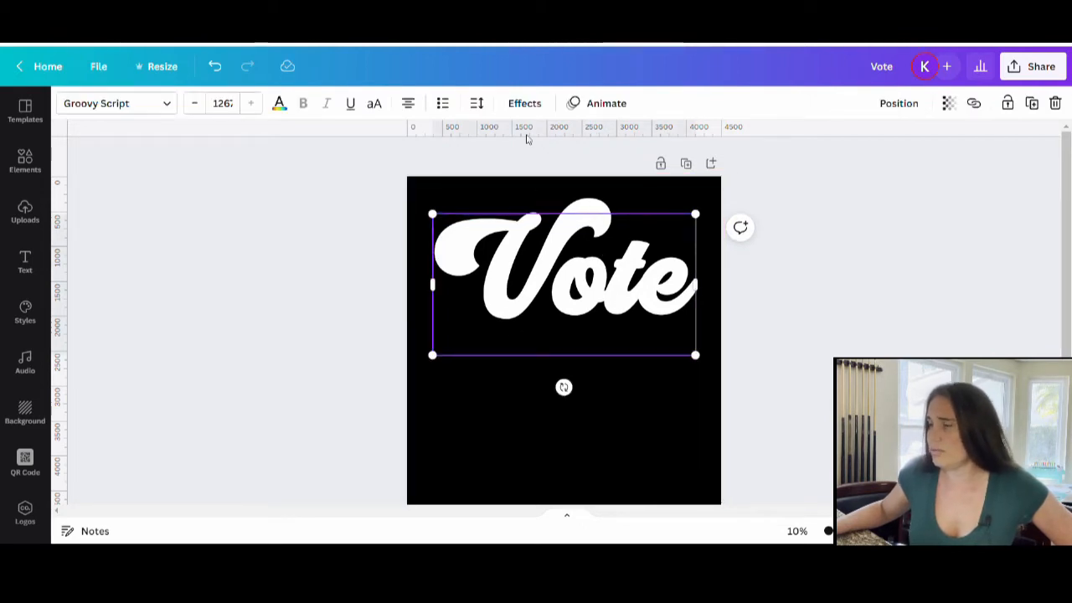
{"action": "left_click", "coordinate": [526, 104]}
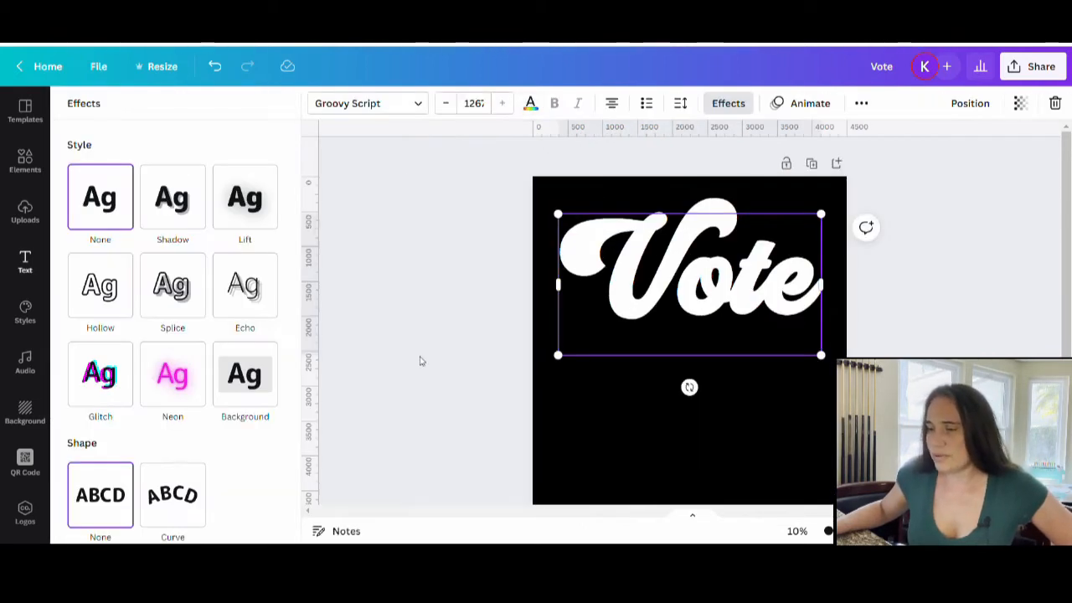
{"action": "left_click", "coordinate": [196, 216]}
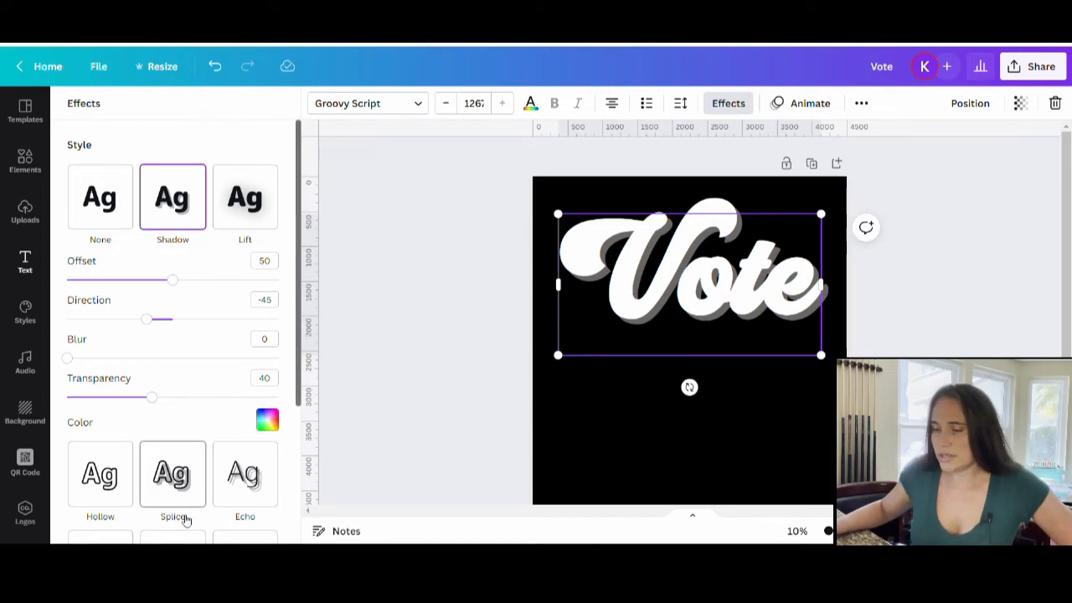
{"action": "left_click", "coordinate": [181, 514]}
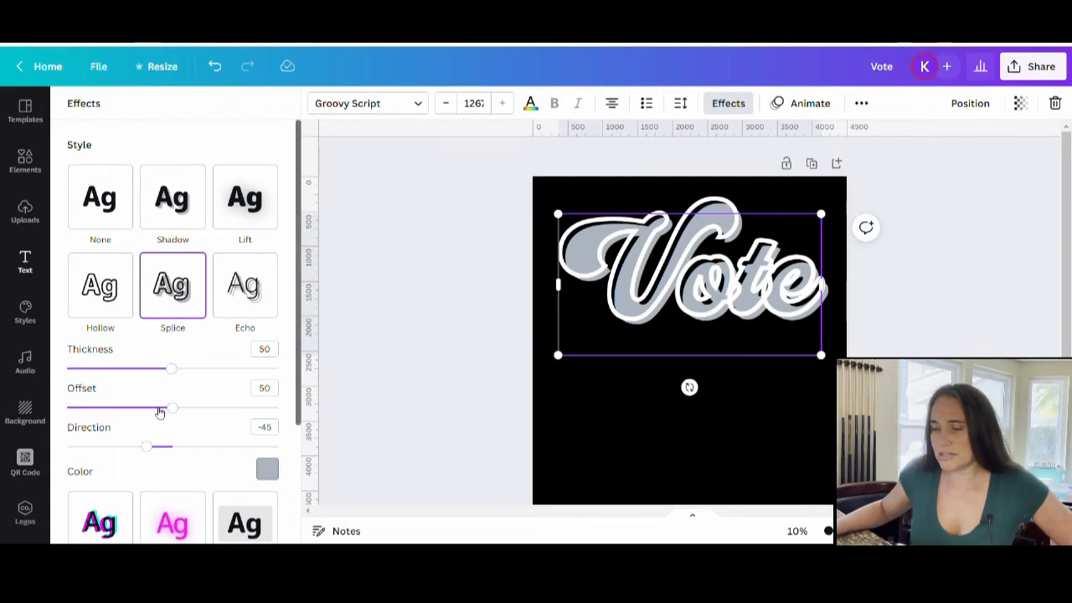
{"action": "left_click_drag", "start_coordinate": [172, 407], "coordinate": [19, 415]}
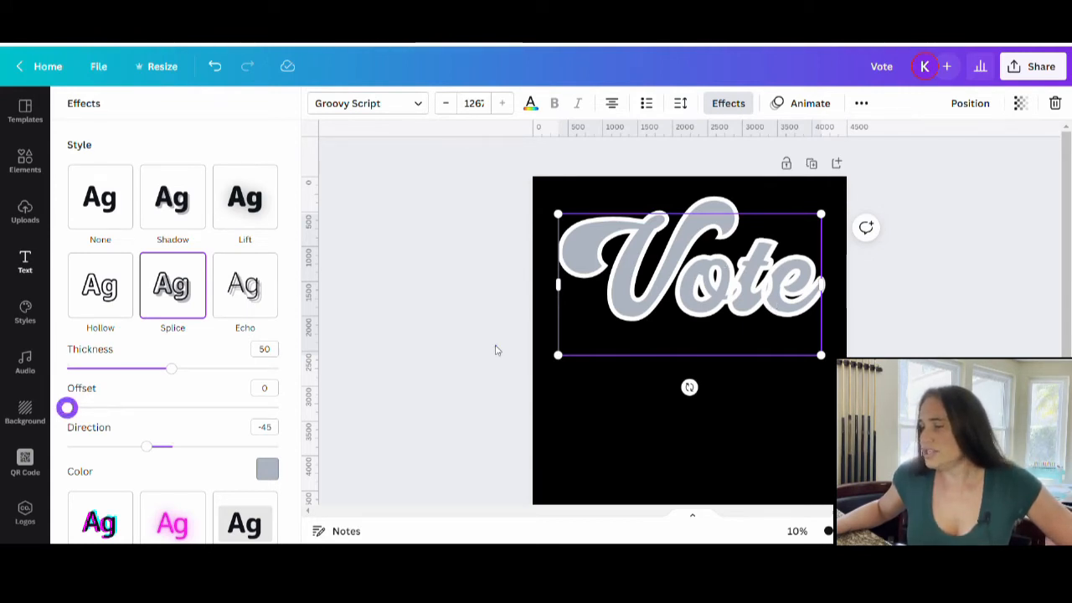
{"action": "key", "text": "Escape"}
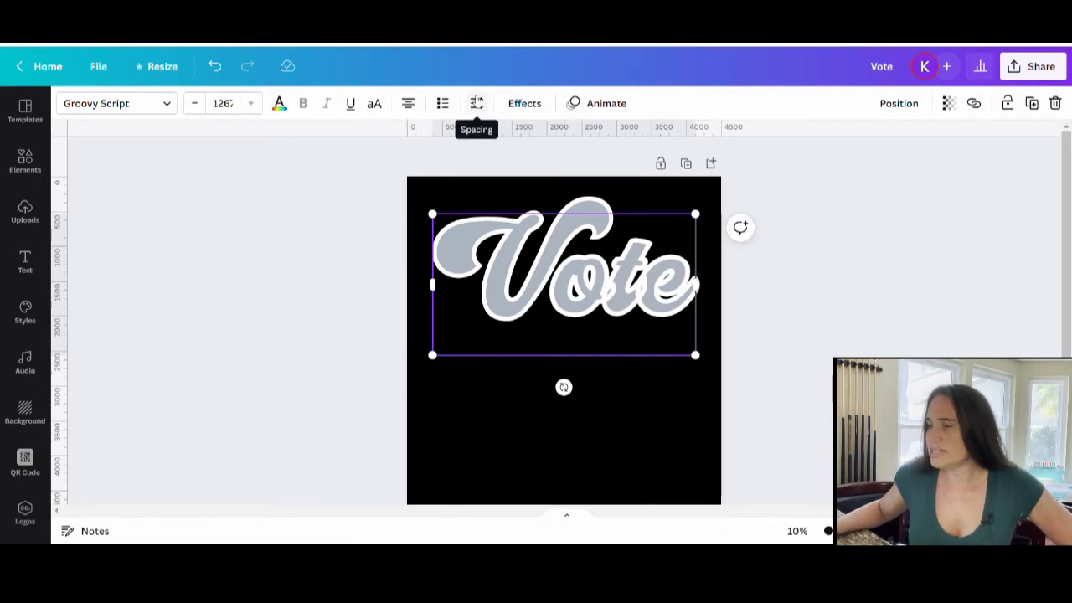
Set the "Vote" text's letter spacing to 55
{"action": "left_click", "coordinate": [477, 102]}
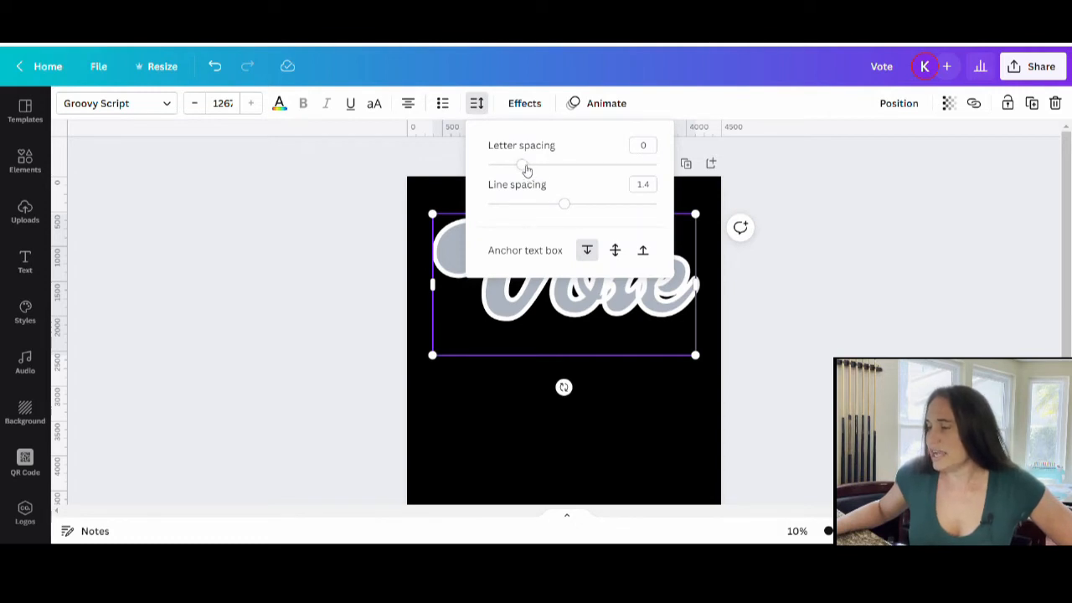
{"action": "left_click_drag", "start_coordinate": [522, 165], "coordinate": [533, 211]}
{"action": "left_click", "coordinate": [524, 422]}
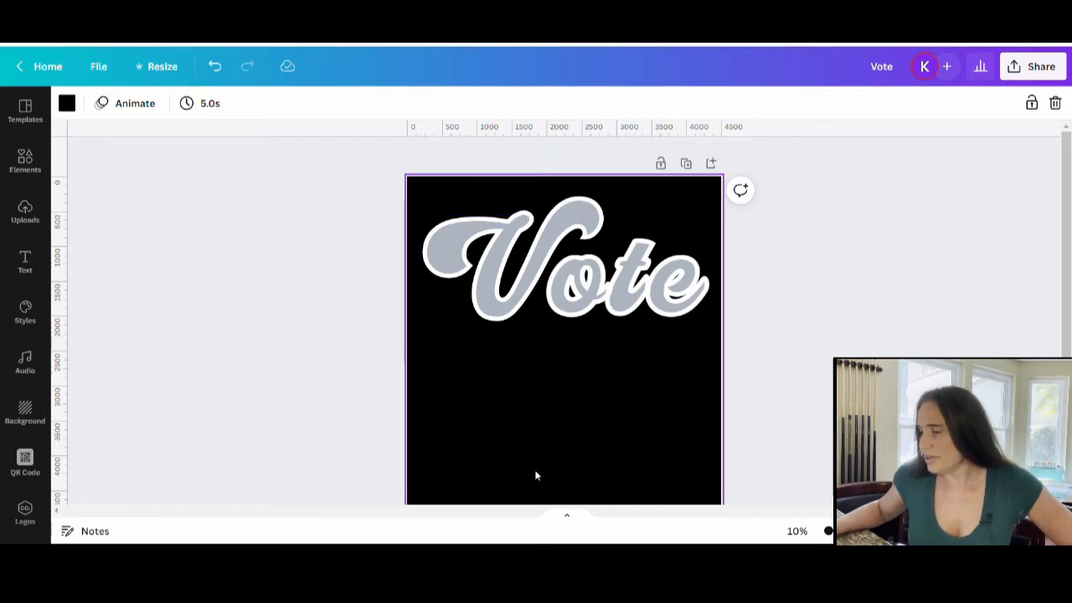
Try a slightly wider letter spacing on the "Vote" text and undo that change
{"action": "left_click", "coordinate": [614, 304]}
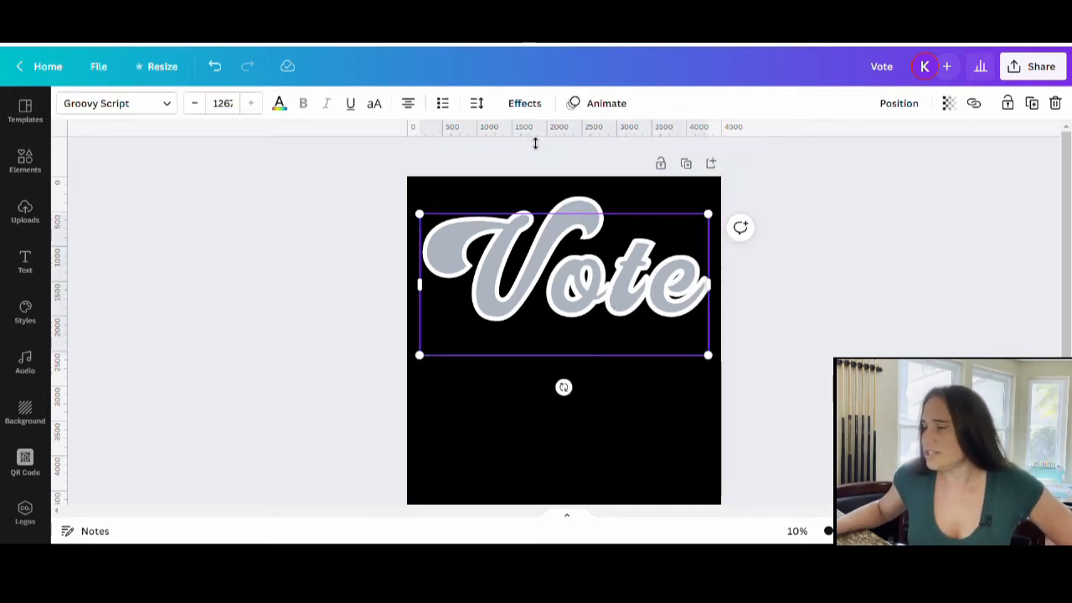
{"action": "left_click", "coordinate": [476, 103]}
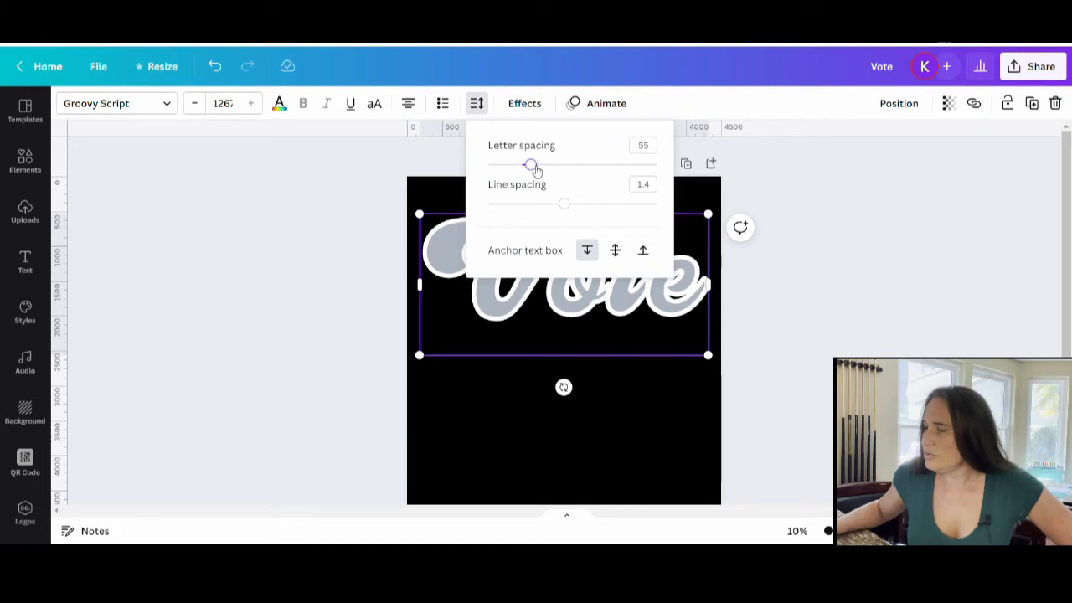
{"action": "left_click_drag", "start_coordinate": [534, 167], "coordinate": [535, 163]}
{"action": "left_click", "coordinate": [559, 447]}
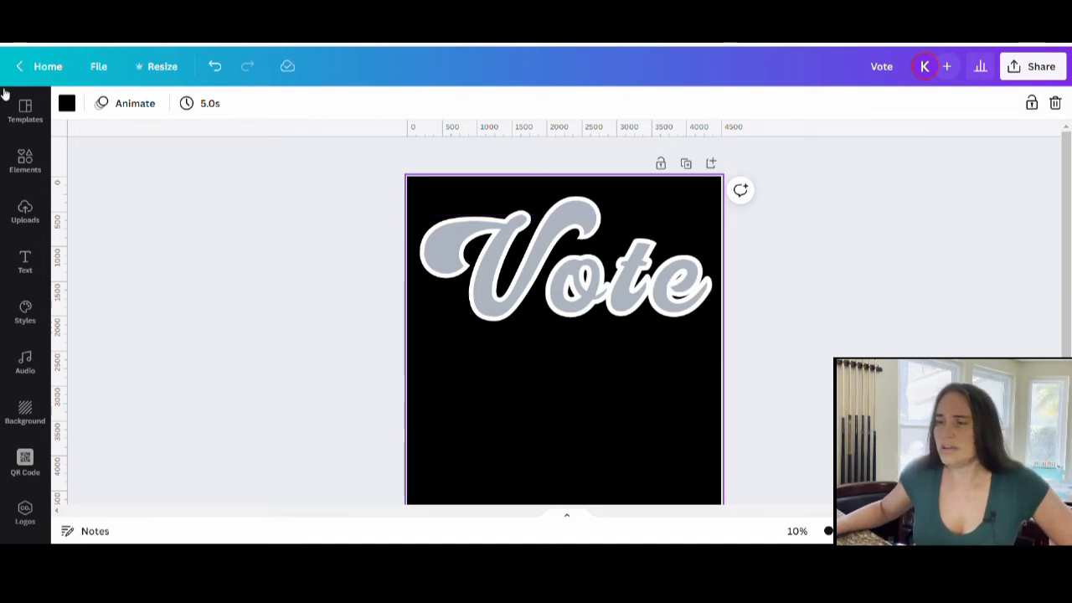
{"action": "left_click", "coordinate": [223, 67]}
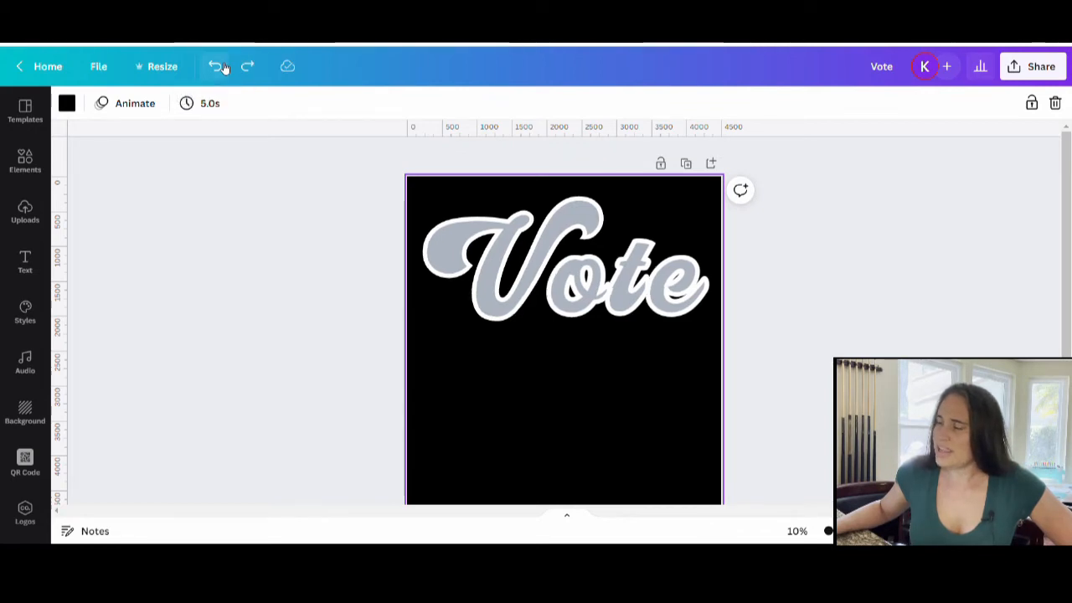
Undo the letter spacing and Splice effect changes on the "Vote" text, back to plain white lettering
{"action": "left_click", "coordinate": [224, 67]}
{"action": "left_click", "coordinate": [224, 67]}
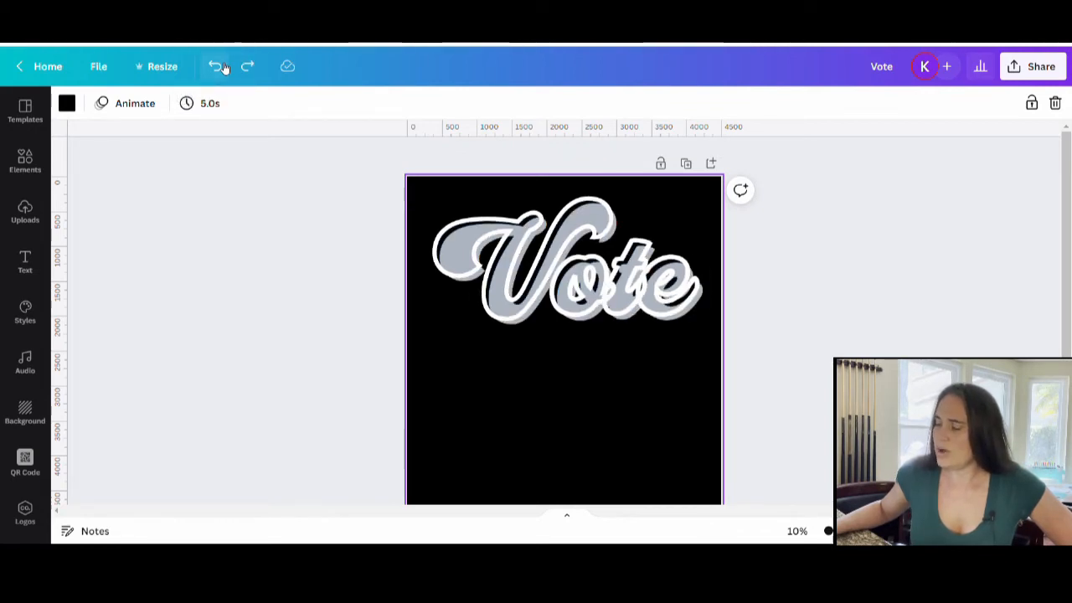
{"action": "left_click", "coordinate": [223, 67]}
{"action": "left_click", "coordinate": [224, 67]}
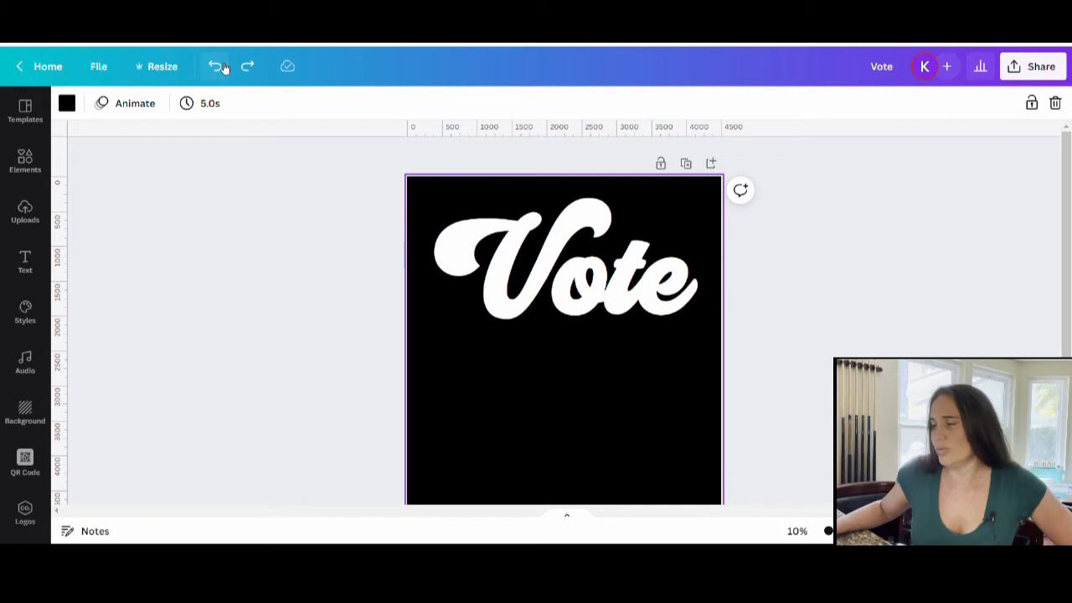
{"action": "left_click", "coordinate": [820, 349]}
{"action": "left_click", "coordinate": [605, 279]}
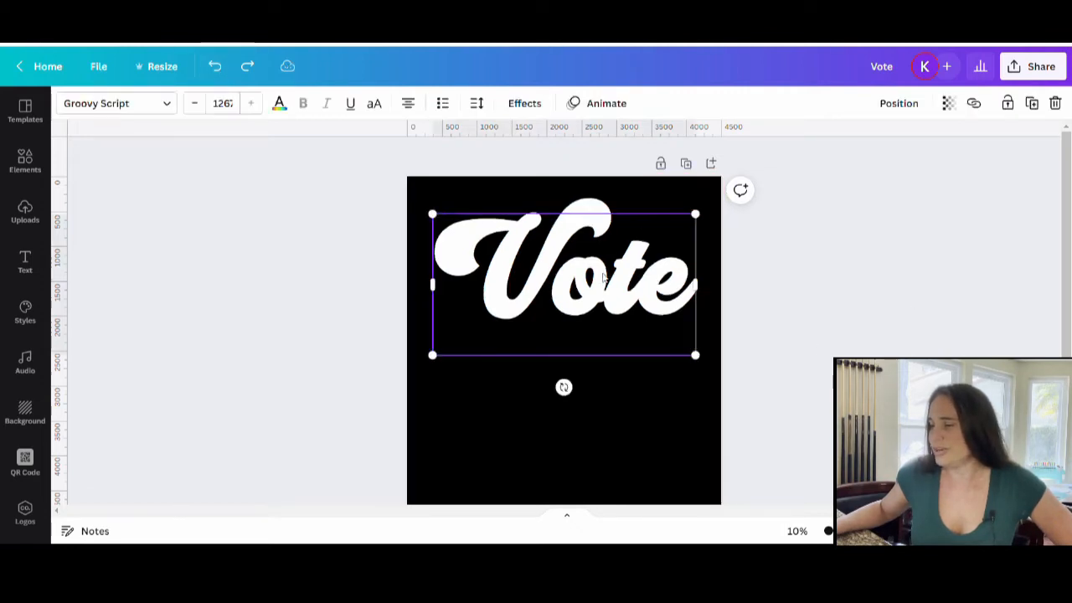
{"action": "left_click", "coordinate": [983, 304]}
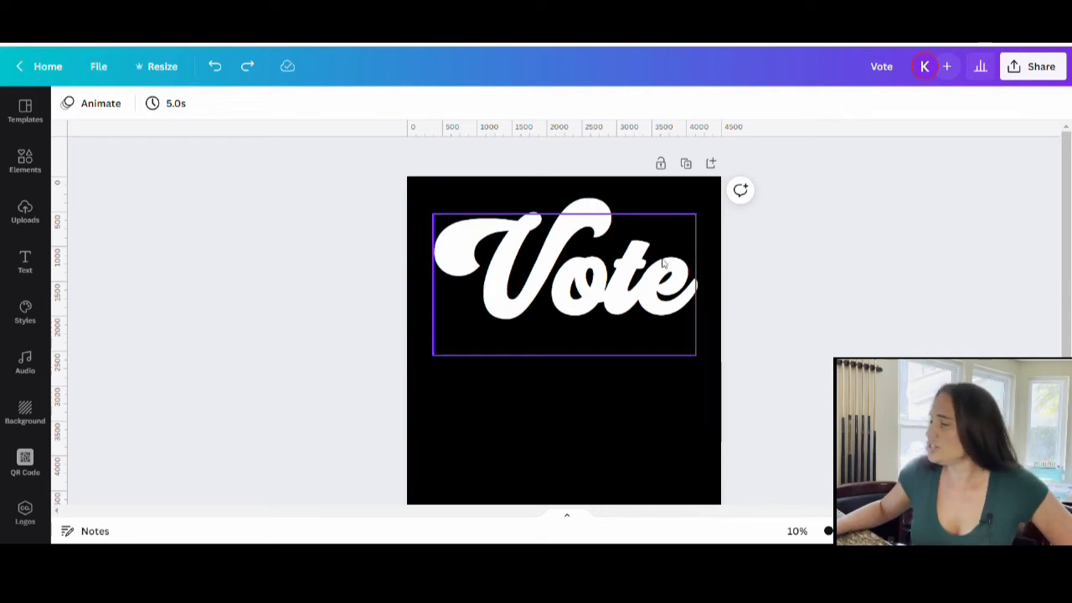
Download the design as a PNG with a transparent background
{"action": "left_click", "coordinate": [1019, 73]}
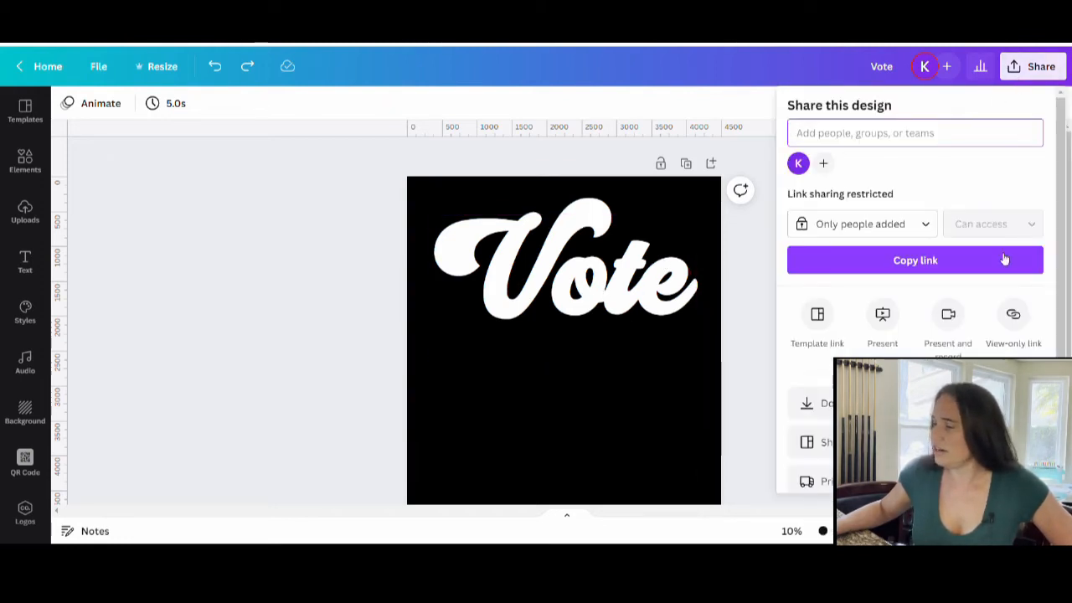
{"action": "left_click", "coordinate": [808, 404]}
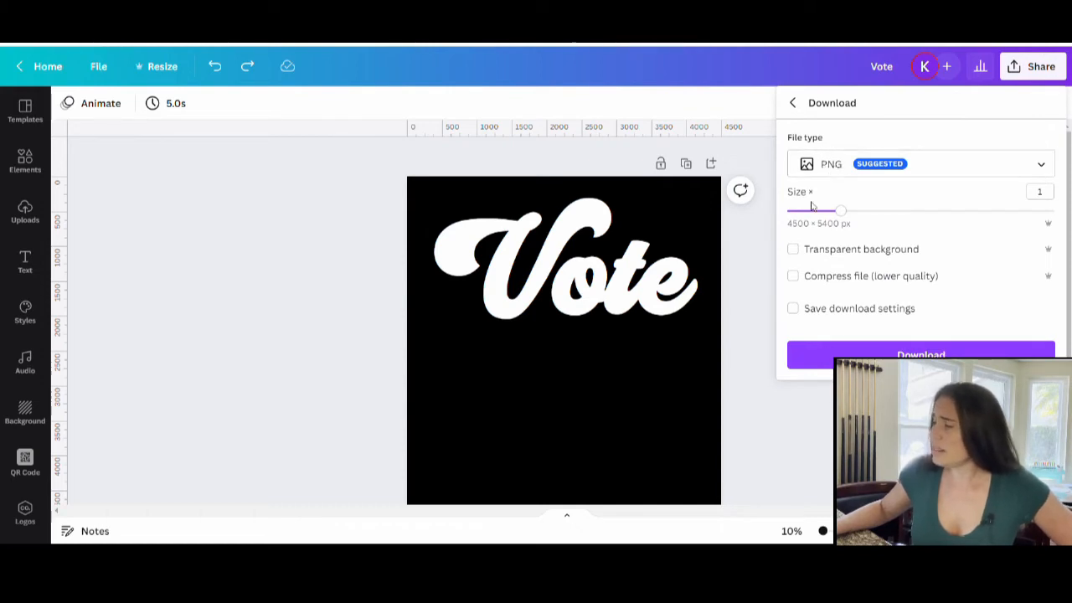
{"action": "left_click", "coordinate": [796, 251]}
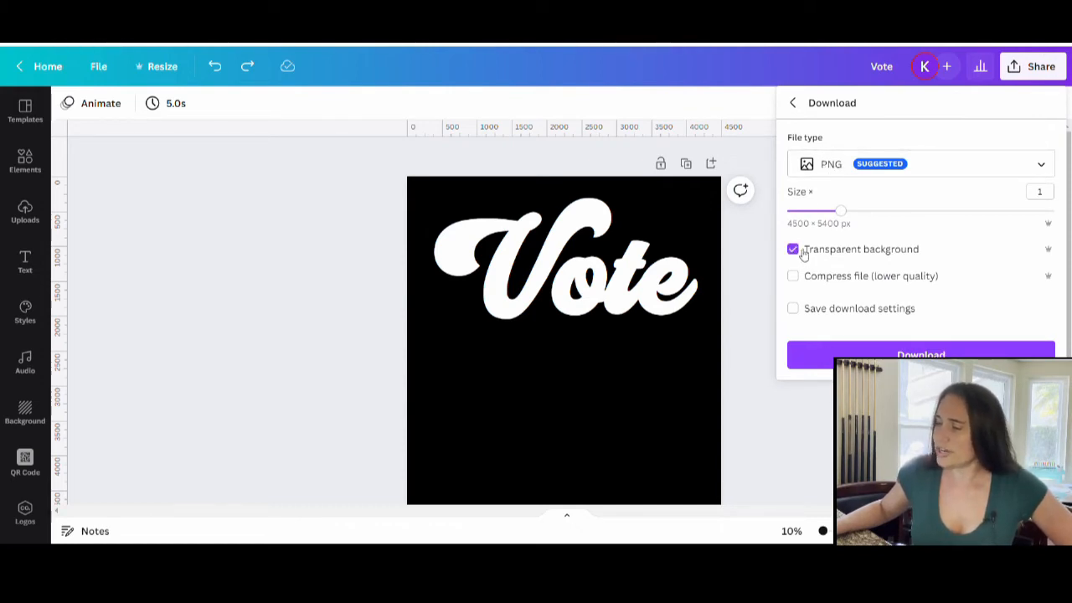
{"action": "left_click", "coordinate": [877, 352]}
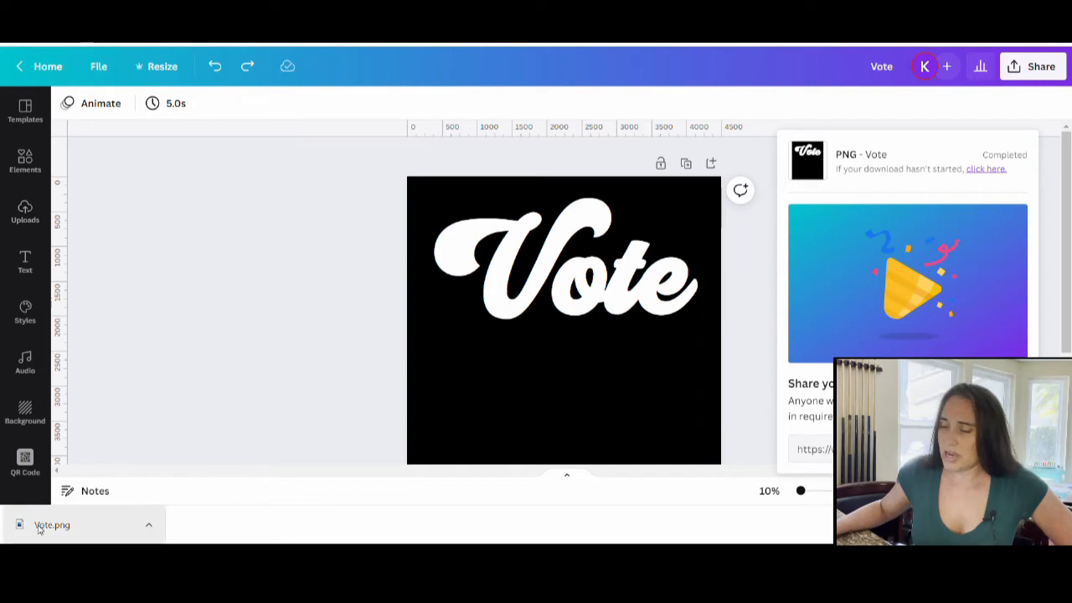
Place the downloaded Vote.png on the page and move the "Vote" text below the image's lettering
{"action": "left_click_drag", "start_coordinate": [39, 529], "coordinate": [665, 344]}
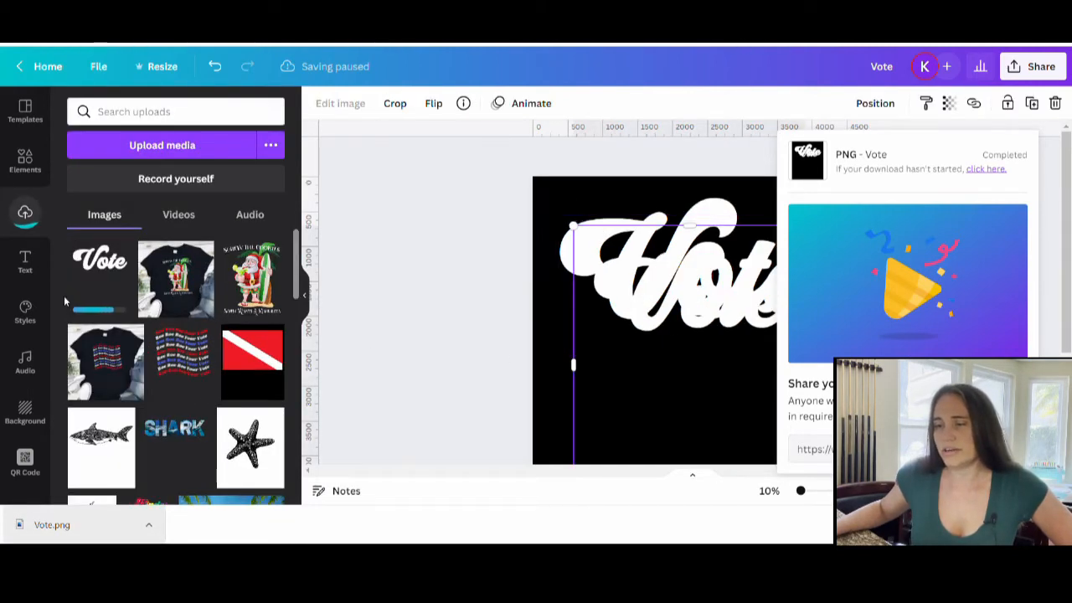
{"action": "left_click", "coordinate": [306, 297]}
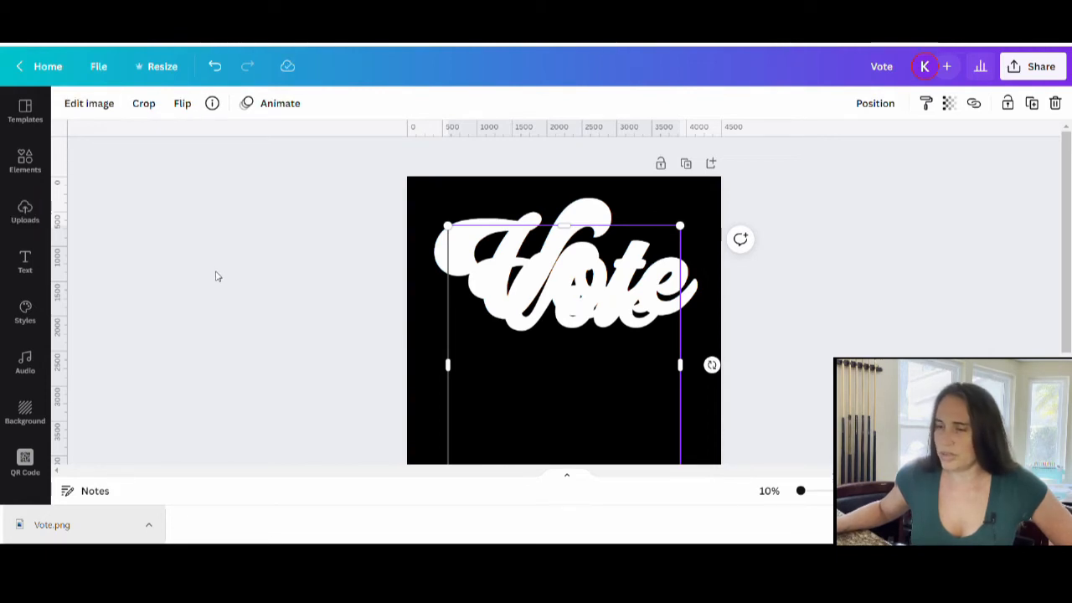
{"action": "left_click_drag", "start_coordinate": [545, 239], "coordinate": [633, 413]}
{"action": "left_click_drag", "start_coordinate": [626, 305], "coordinate": [626, 279]}
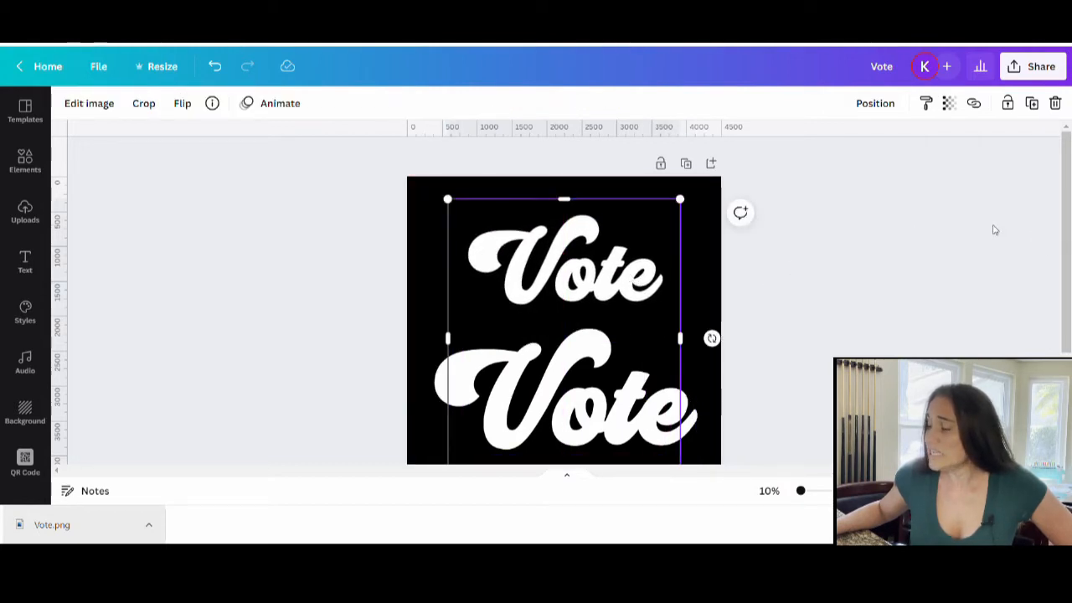
Move the Vote.png image to the page's upper edge and crop off the empty area below its lettering
{"action": "scroll", "coordinate": [527, 333], "scroll_direction": "down", "scroll_amount": 2}
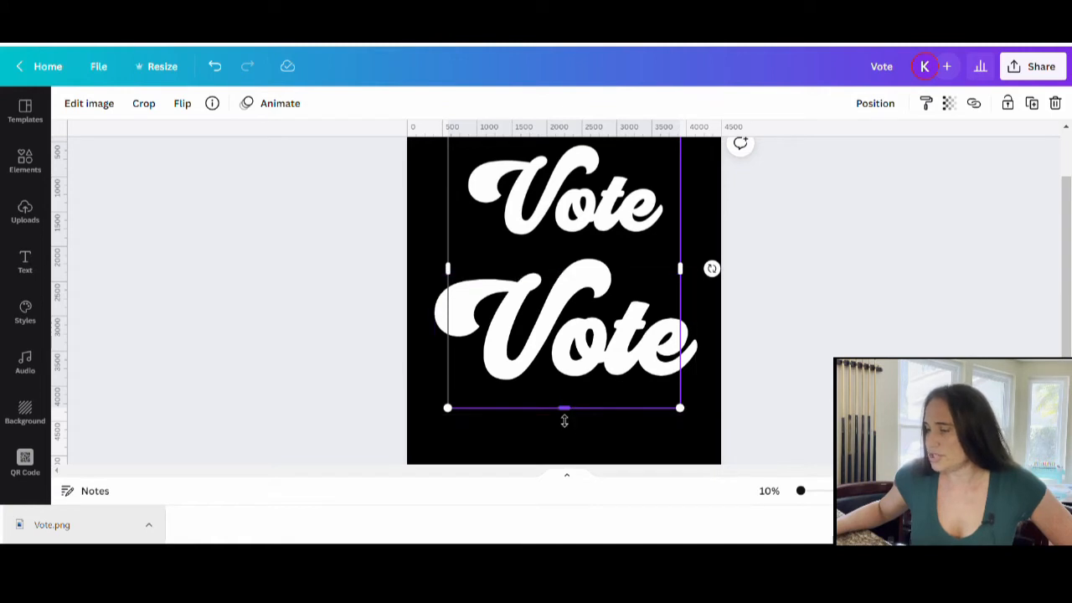
{"action": "left_click", "coordinate": [618, 280]}
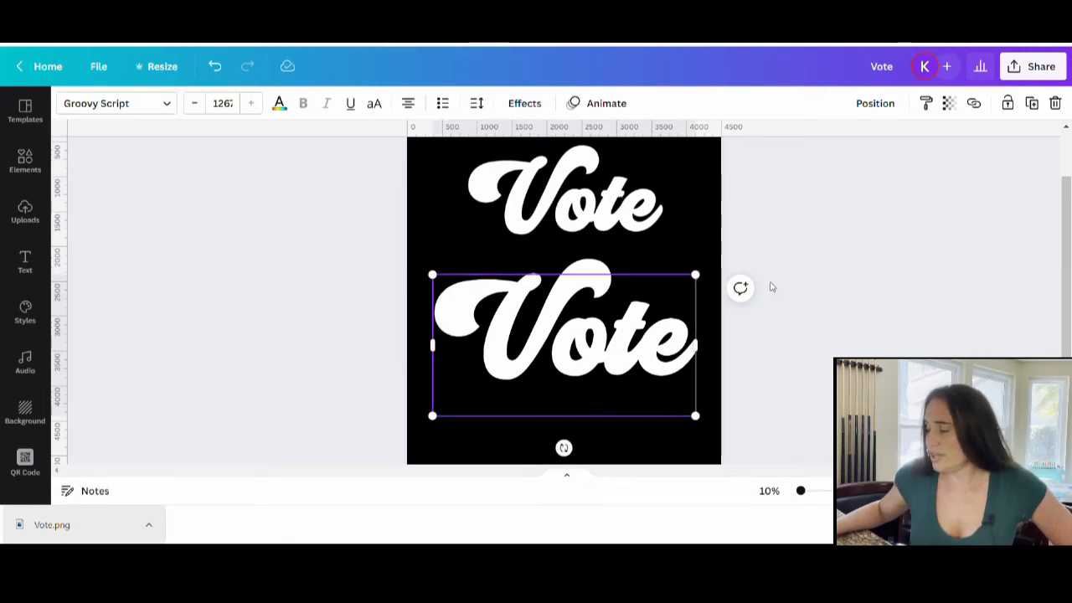
{"action": "left_click", "coordinate": [779, 289]}
{"action": "scroll", "coordinate": [782, 292], "scroll_direction": "up", "scroll_amount": 1}
{"action": "left_click_drag", "start_coordinate": [545, 257], "coordinate": [549, 236]}
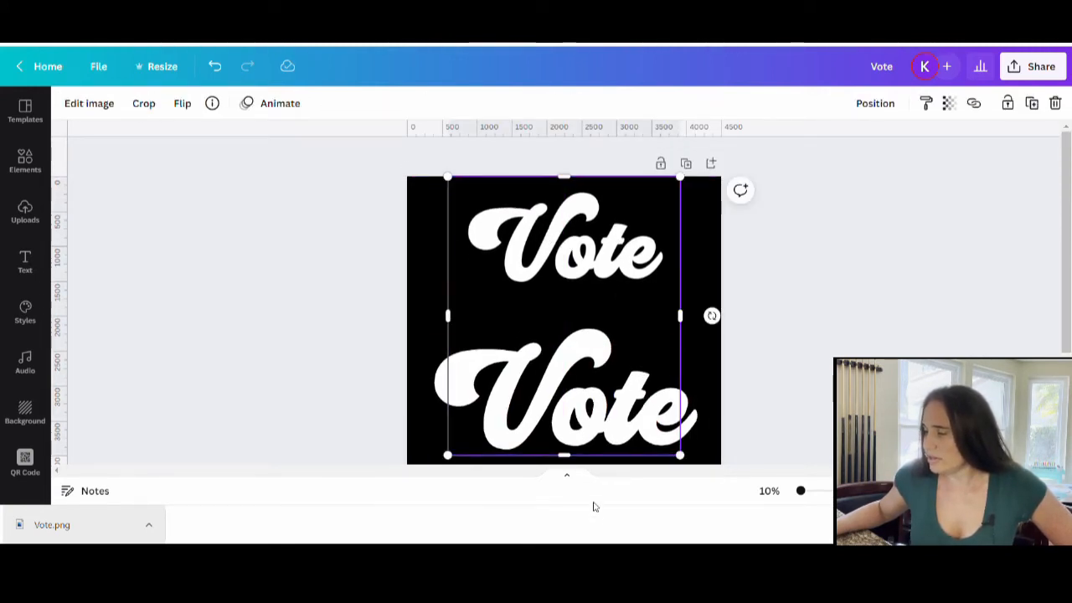
{"action": "left_click_drag", "start_coordinate": [565, 456], "coordinate": [590, 323]}
Enlarge the cropped "Vote" image to the full page width, so its lettering matches the size of the text below
{"action": "left_click_drag", "start_coordinate": [450, 311], "coordinate": [421, 343]}
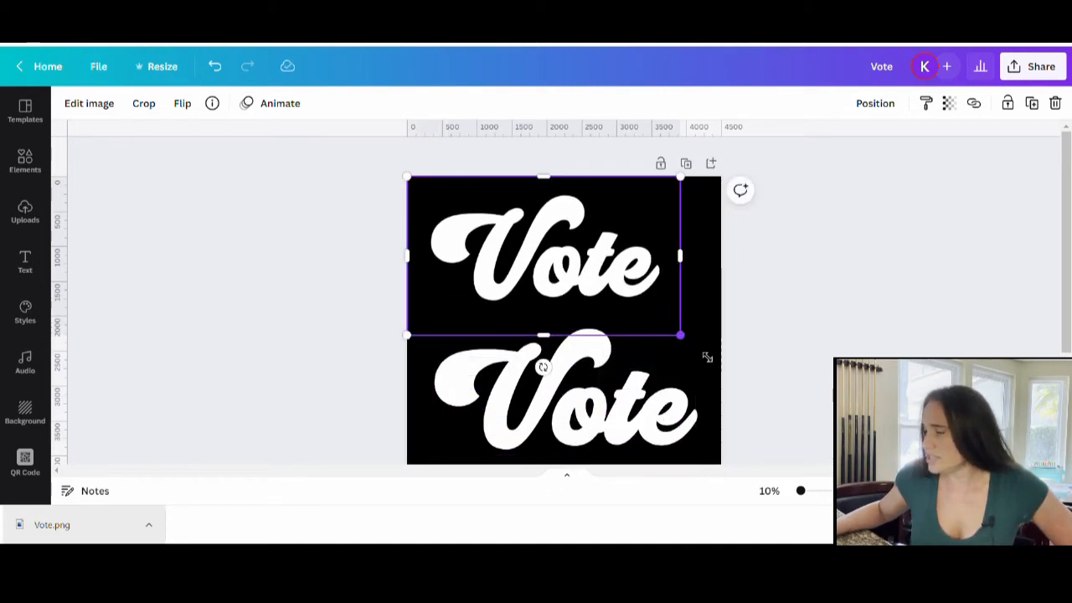
{"action": "left_click_drag", "start_coordinate": [679, 335], "coordinate": [727, 372]}
{"action": "left_click", "coordinate": [774, 360]}
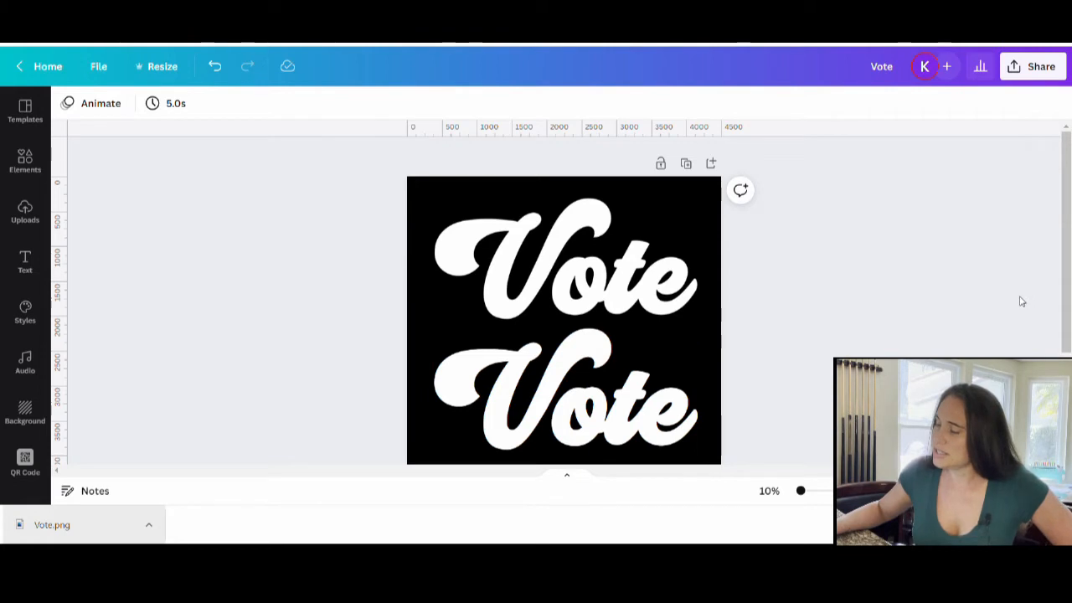
Color the lower "Vote" text red and move it slightly up and to the right
{"action": "scroll", "coordinate": [621, 164], "scroll_direction": "down", "scroll_amount": 2}
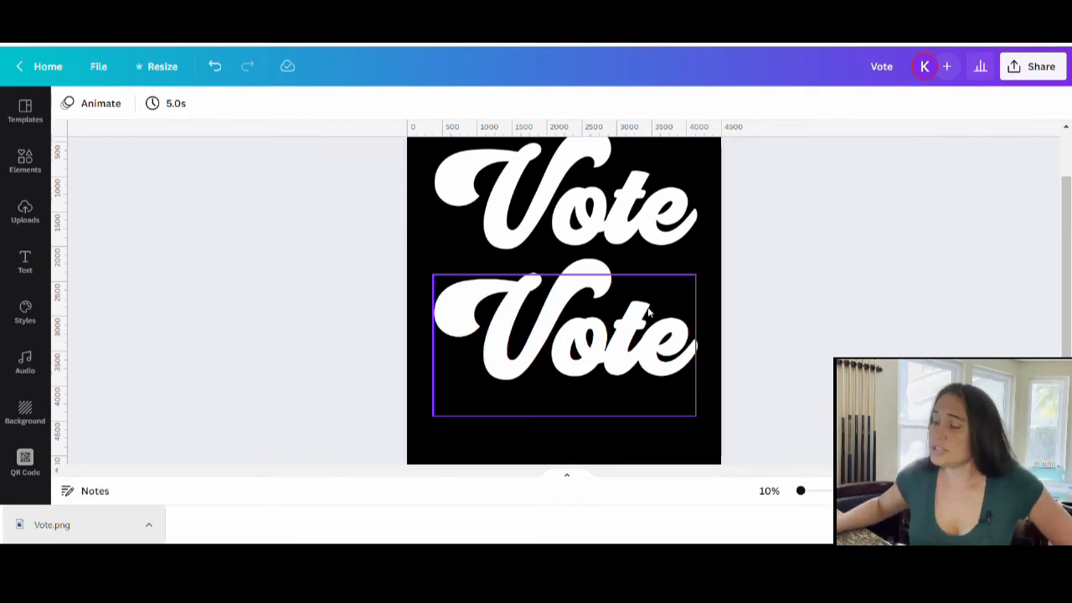
{"action": "left_click", "coordinate": [618, 310]}
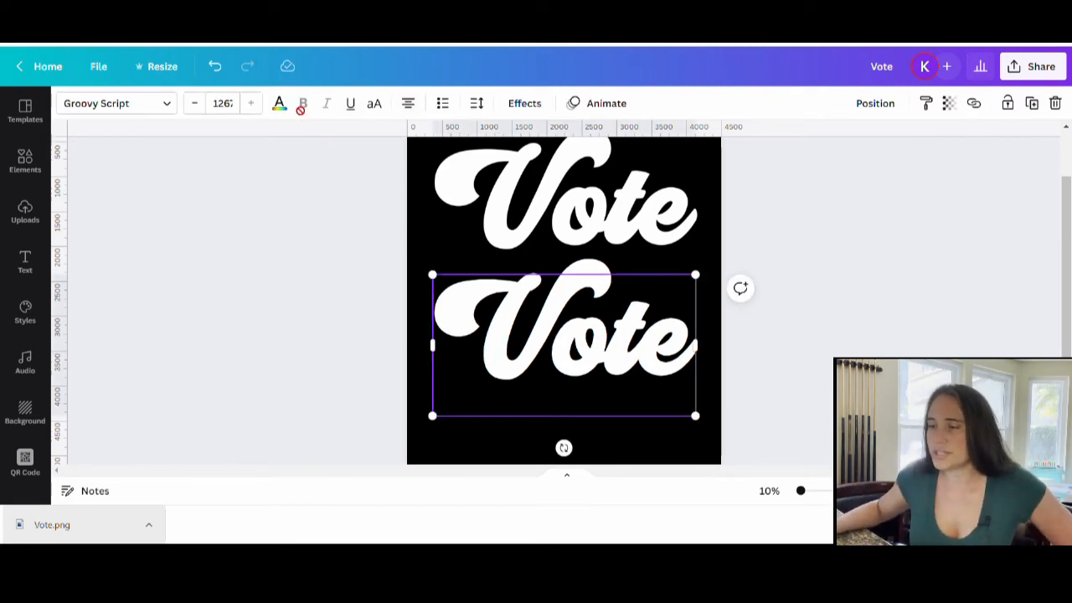
{"action": "left_click", "coordinate": [279, 107]}
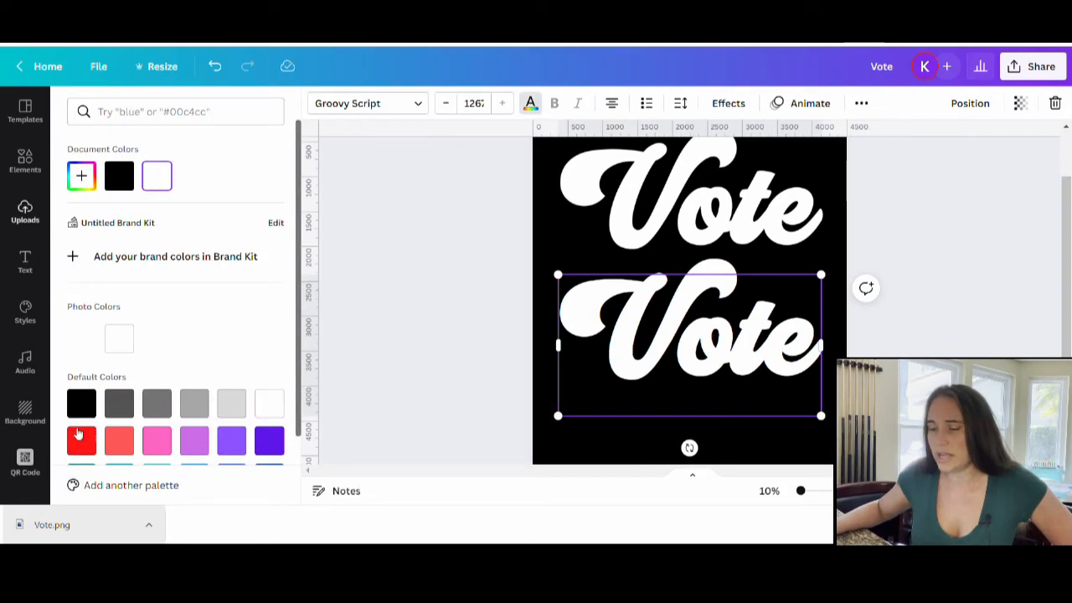
{"action": "left_click", "coordinate": [82, 445]}
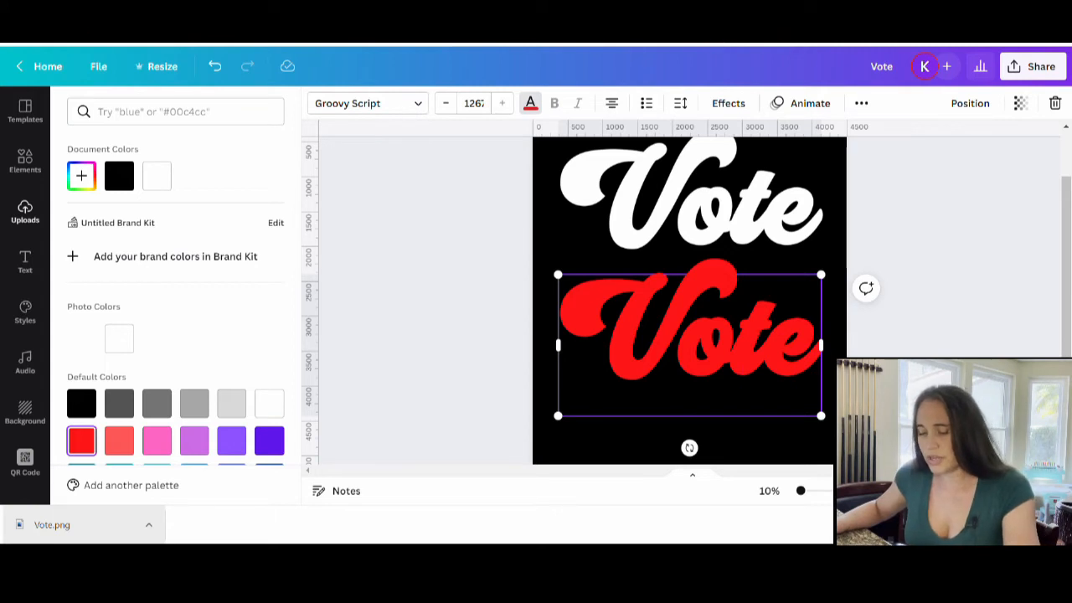
{"action": "left_click", "coordinate": [787, 359]}
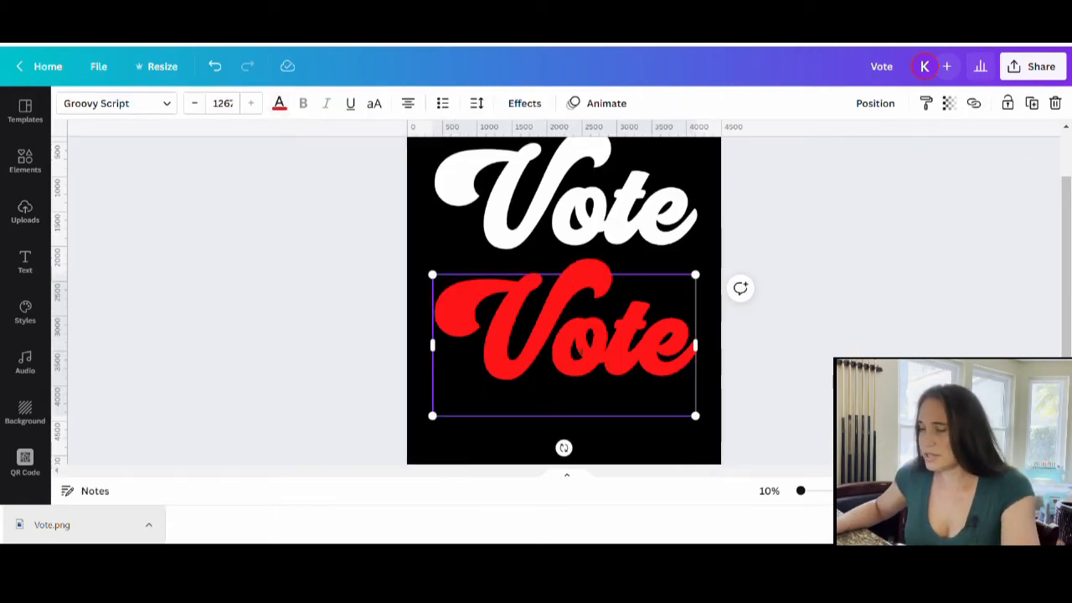
{"action": "left_click", "coordinate": [787, 360]}
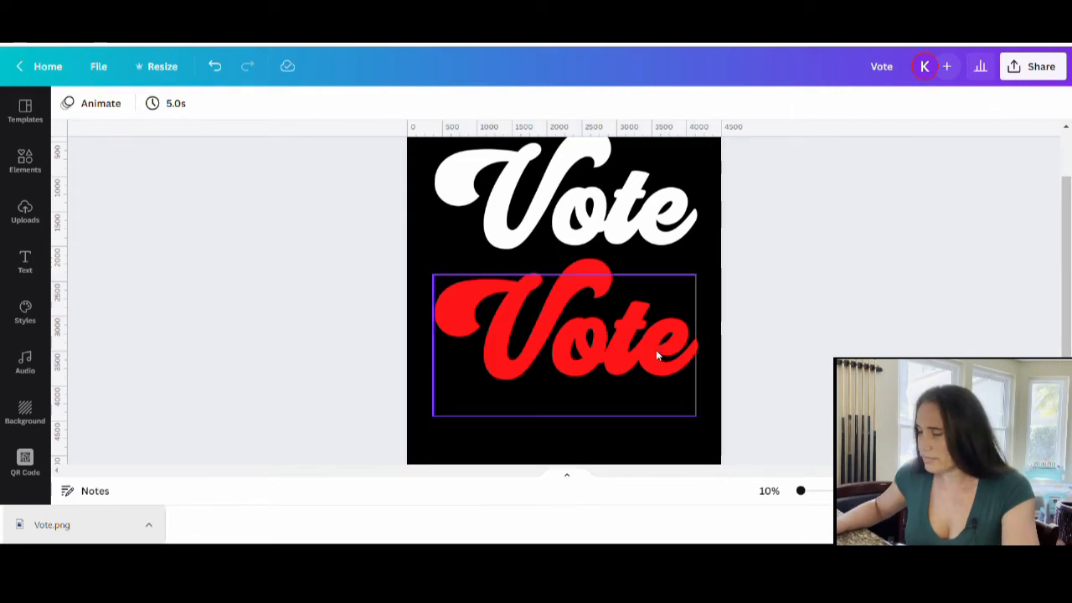
{"action": "left_click_drag", "start_coordinate": [655, 355], "coordinate": [661, 341]}
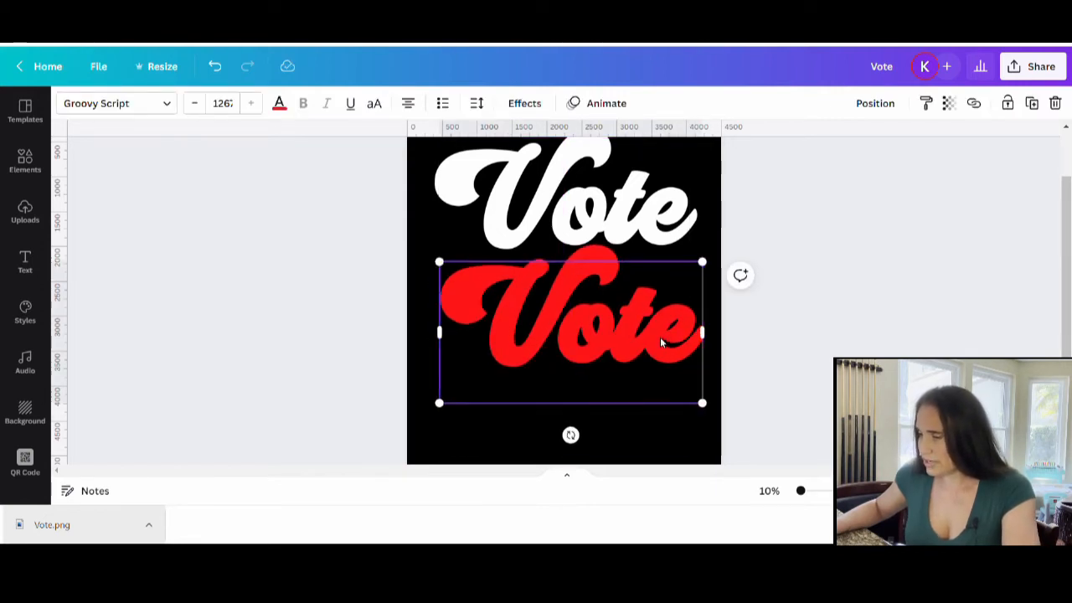
{"action": "left_click", "coordinate": [777, 359]}
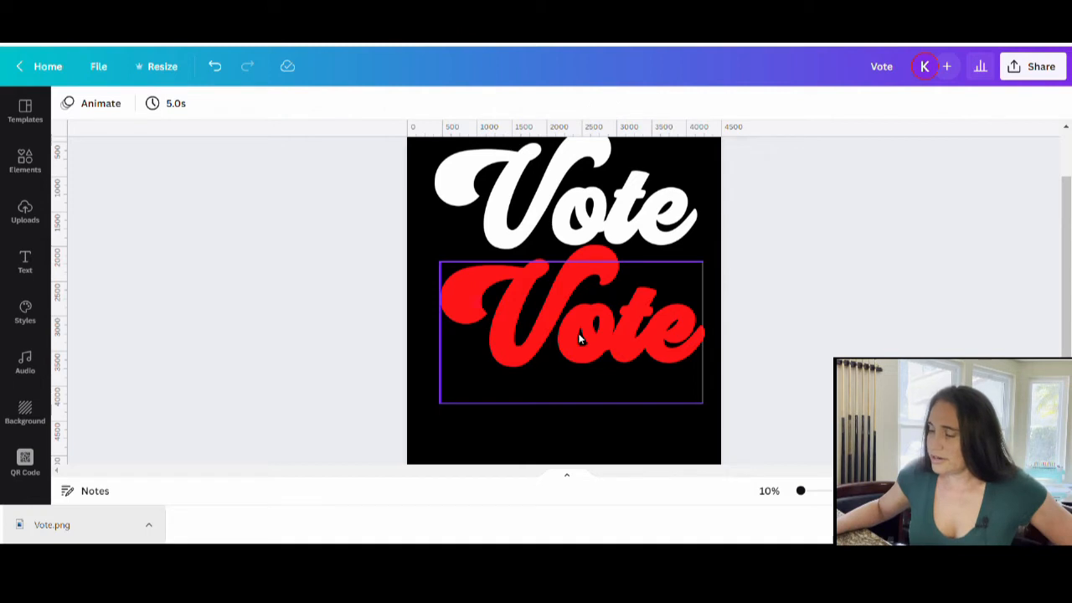
Align a copy of the red "Vote" text over the original and color the copy white
{"action": "mouse_move", "coordinate": [578, 338]}
{"action": "left_mouse_down"}
{"action": "mouse_move", "coordinate": [590, 429]}
{"action": "mouse_move", "coordinate": [578, 268]}
{"action": "mouse_move", "coordinate": [586, 219]}
{"action": "mouse_move", "coordinate": [593, 305]}
{"action": "mouse_move", "coordinate": [572, 342]}
{"action": "mouse_move", "coordinate": [583, 341]}
{"action": "left_mouse_up"}
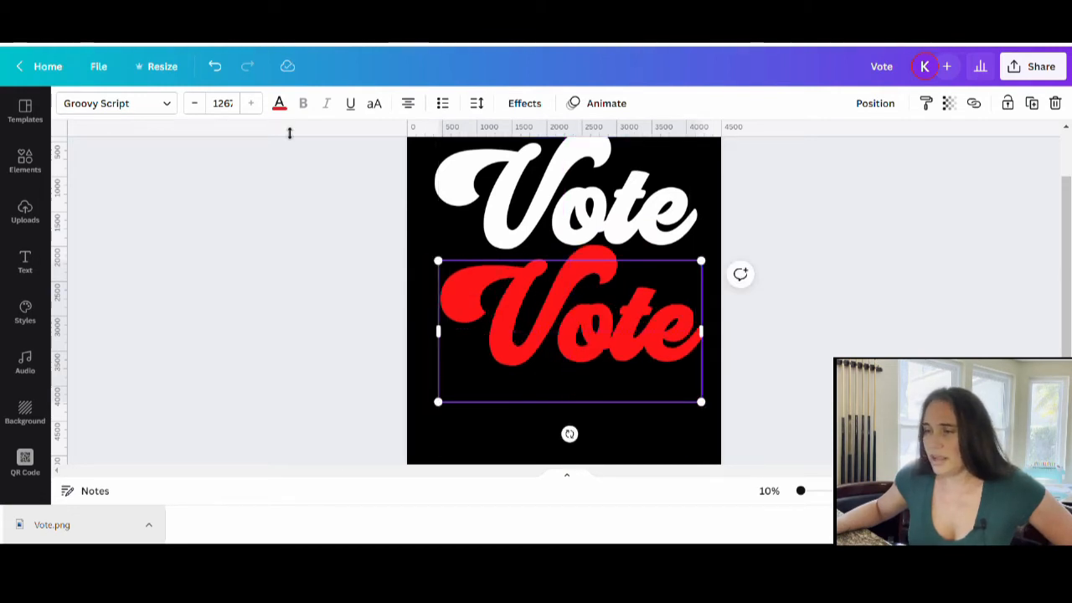
{"action": "left_click", "coordinate": [279, 103]}
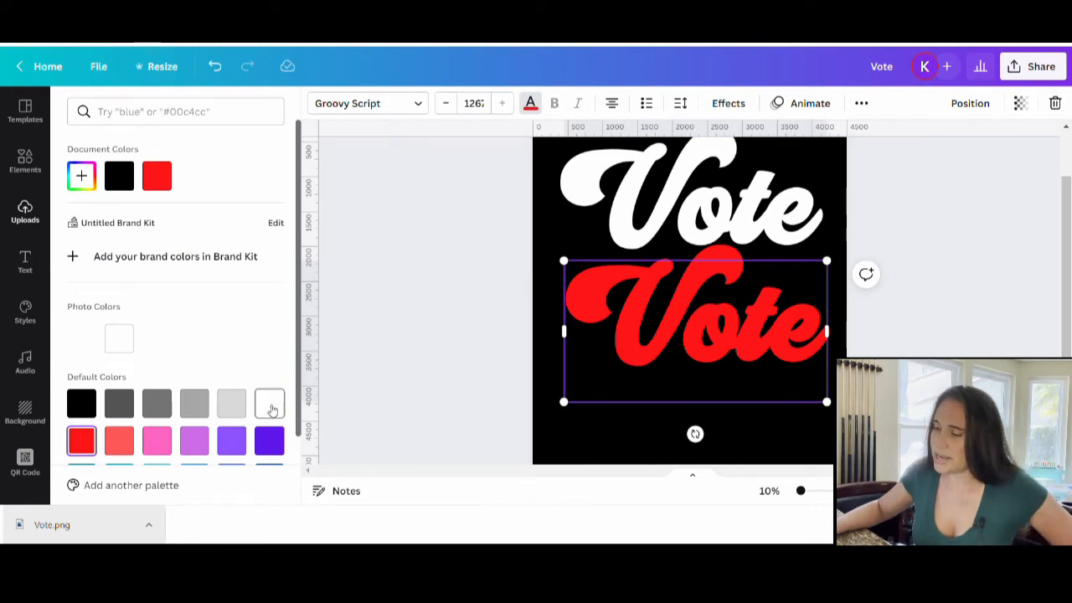
{"action": "left_click", "coordinate": [269, 404]}
{"action": "left_click", "coordinate": [410, 342]}
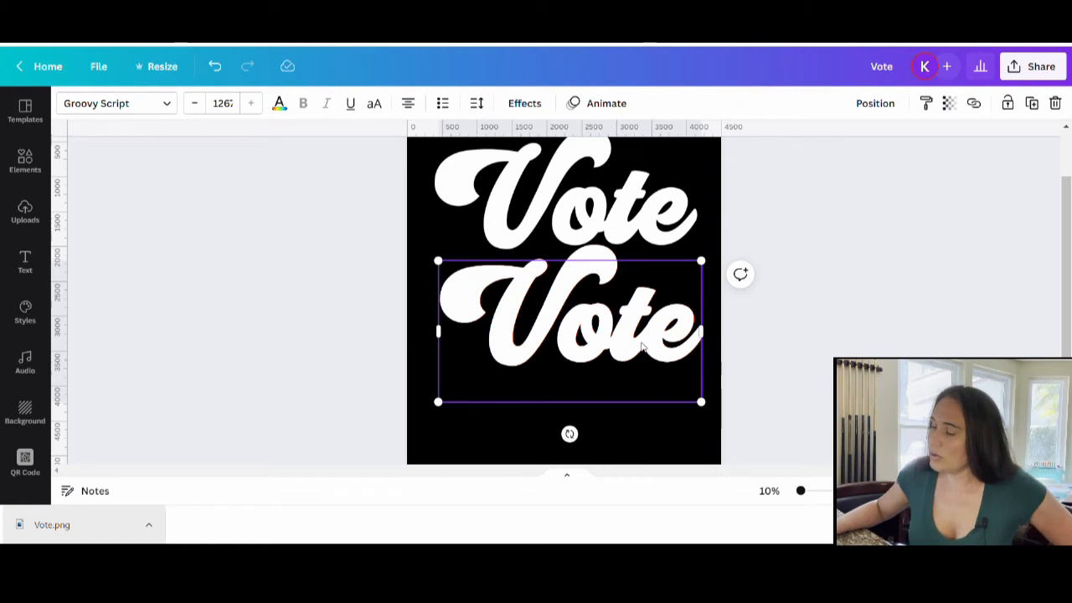
Offset the white "Vote" copy slightly up and left of the red text, fine-tuning it with small nudges to the right
{"action": "left_click_drag", "start_coordinate": [642, 347], "coordinate": [642, 343]}
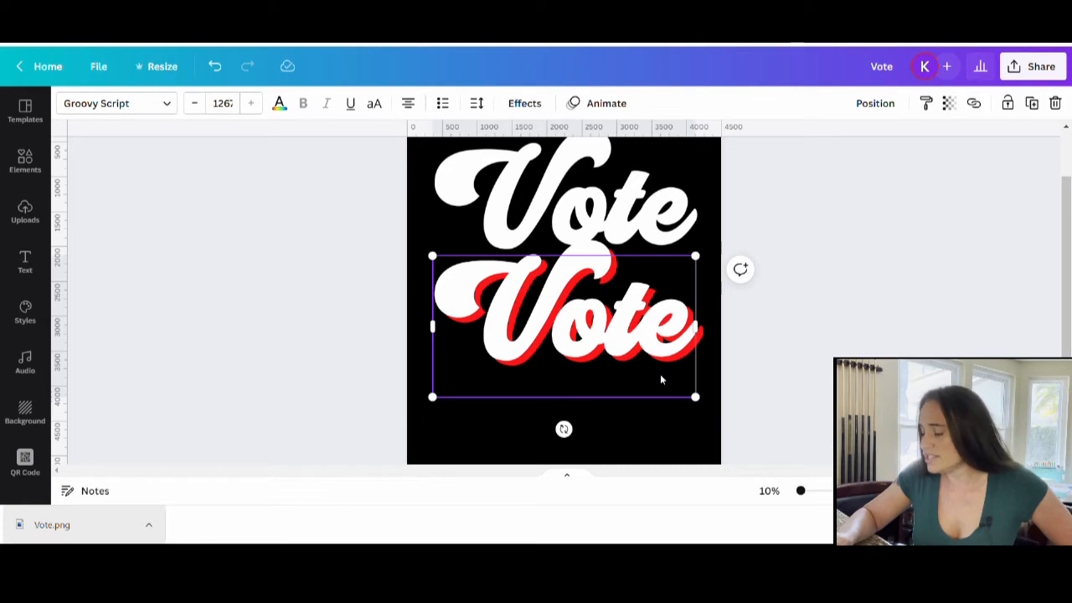
{"action": "key", "text": "Right"}
{"action": "key", "text": "Right"}
{"action": "key", "text": "Right"}
{"action": "key", "text": "Right"}
{"action": "key", "text": "Right"}
{"action": "key", "text": "Right"}
{"action": "key", "text": "Right"}
{"action": "key", "text": "Right"}
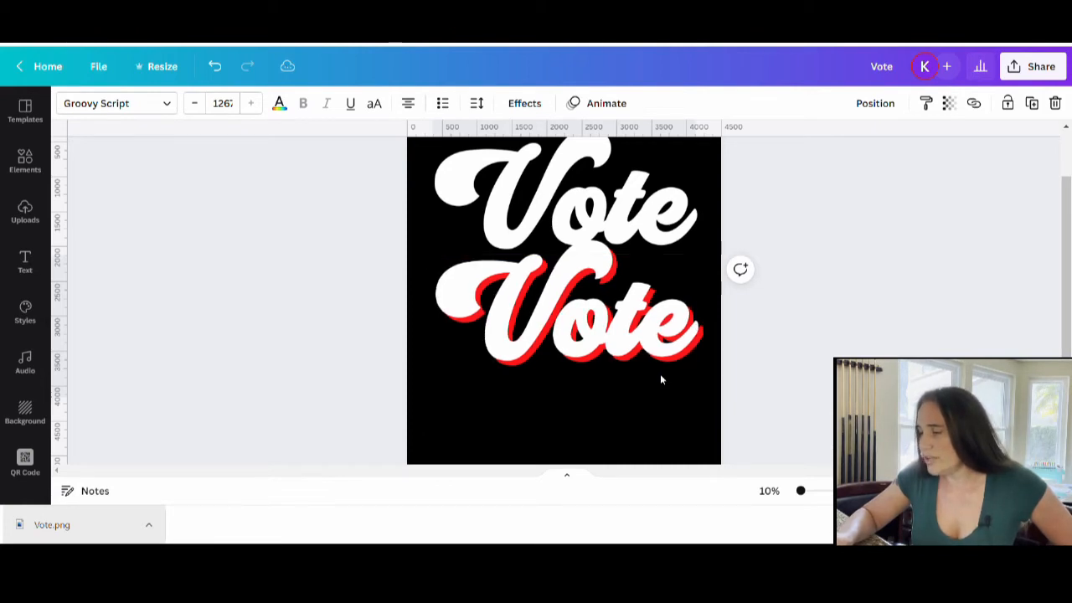
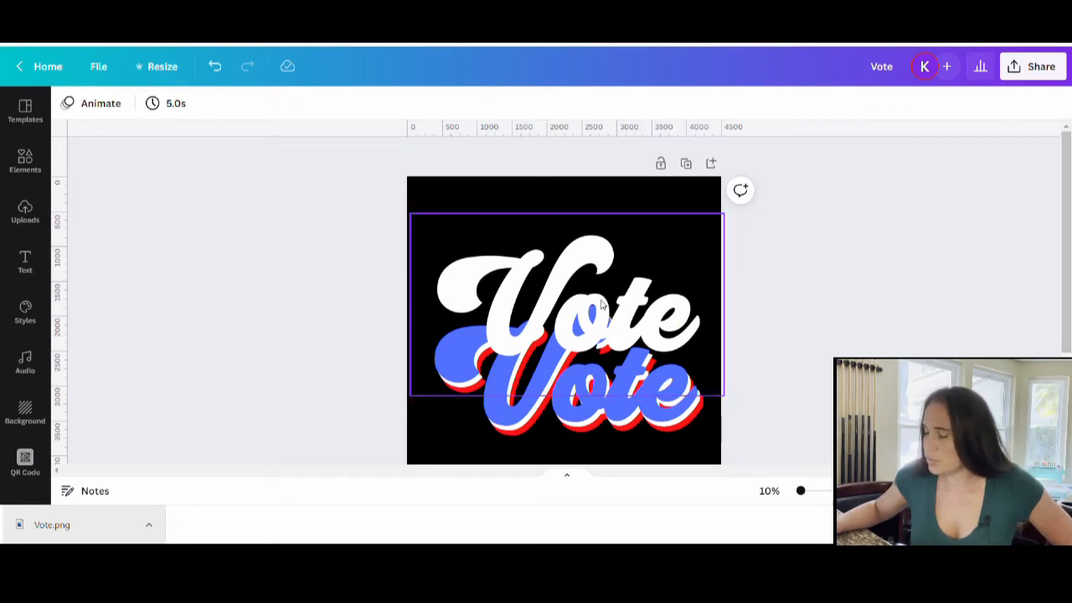
Try the white "Vote" image over the layered text, move it back above near the page's upper edge, and select the blue "Vote" text
{"action": "left_click_drag", "start_coordinate": [600, 305], "coordinate": [599, 368]}
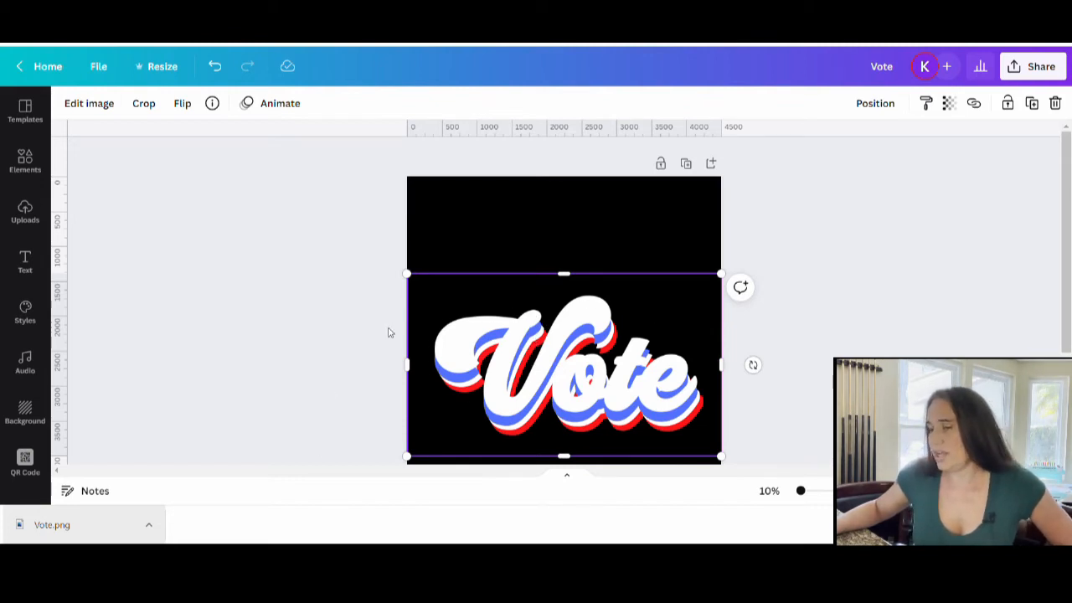
{"action": "left_click", "coordinate": [617, 238]}
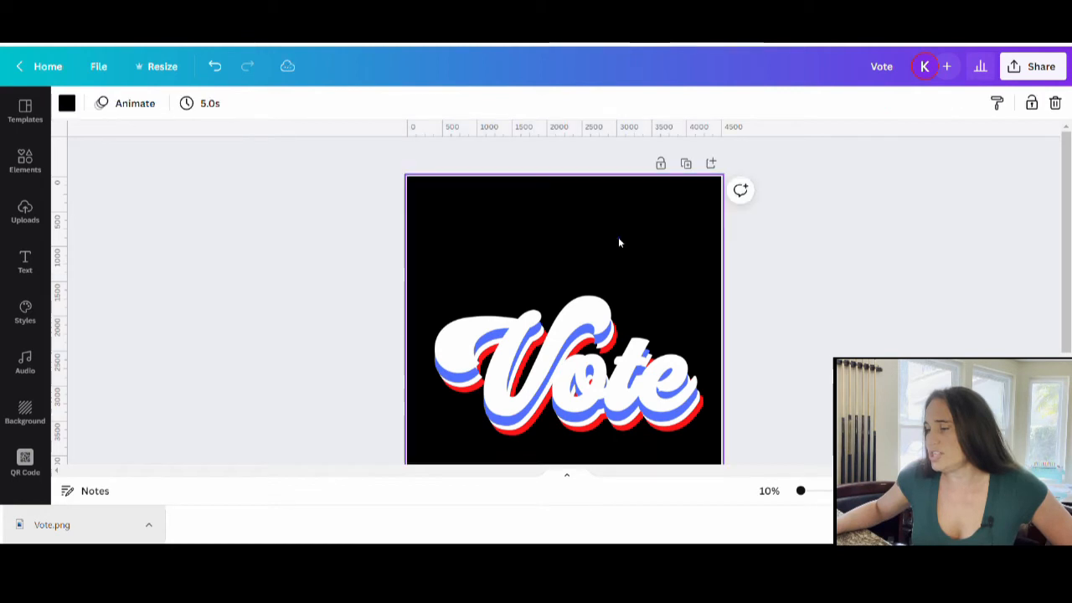
{"action": "left_click", "coordinate": [577, 363]}
{"action": "left_click_drag", "start_coordinate": [568, 363], "coordinate": [562, 251]}
{"action": "double_click", "coordinate": [563, 248]}
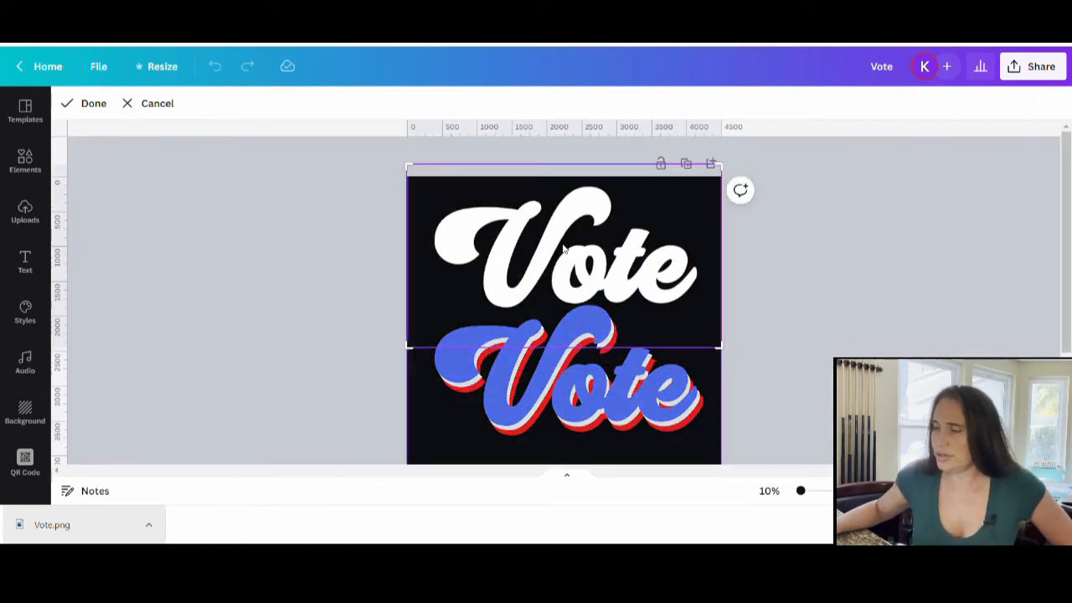
{"action": "left_click", "coordinate": [812, 366]}
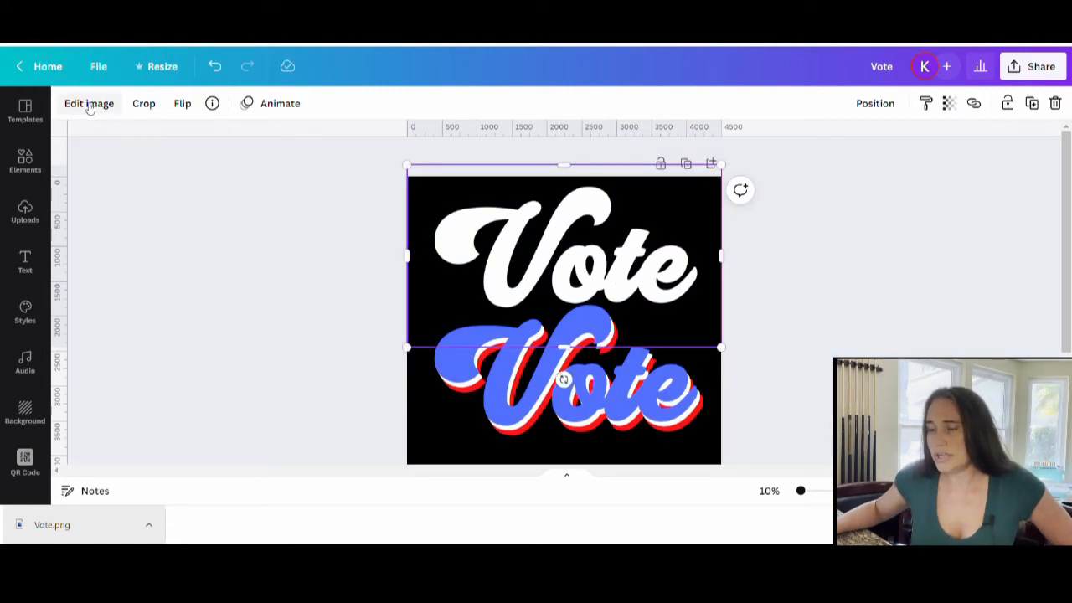
{"action": "left_click", "coordinate": [494, 391]}
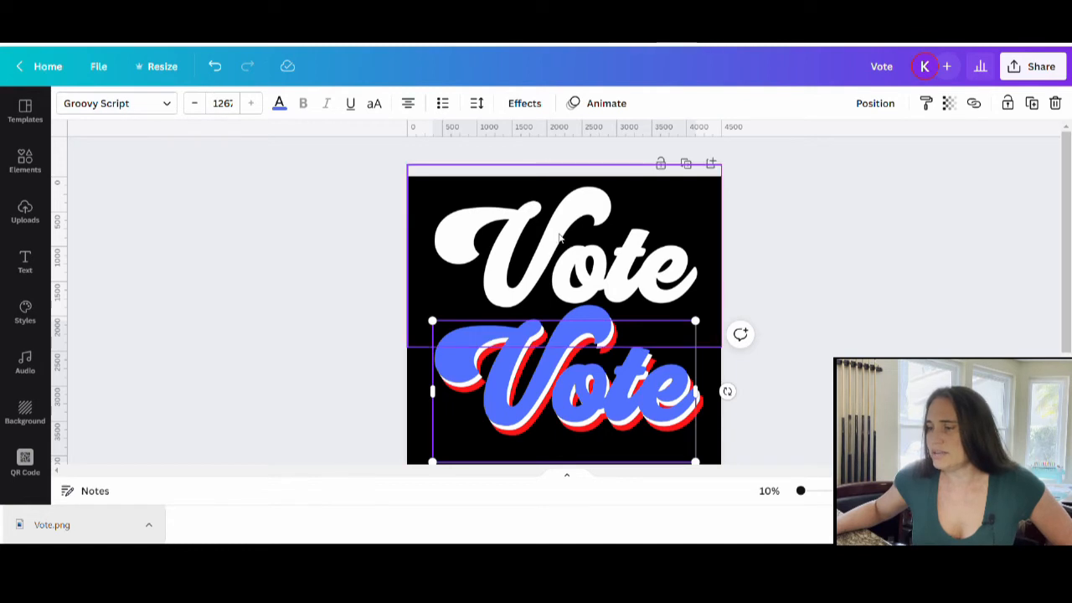
Add a Glow shadow to the white "Vote" image and color the glow with the document's blue
{"action": "left_click", "coordinate": [560, 239]}
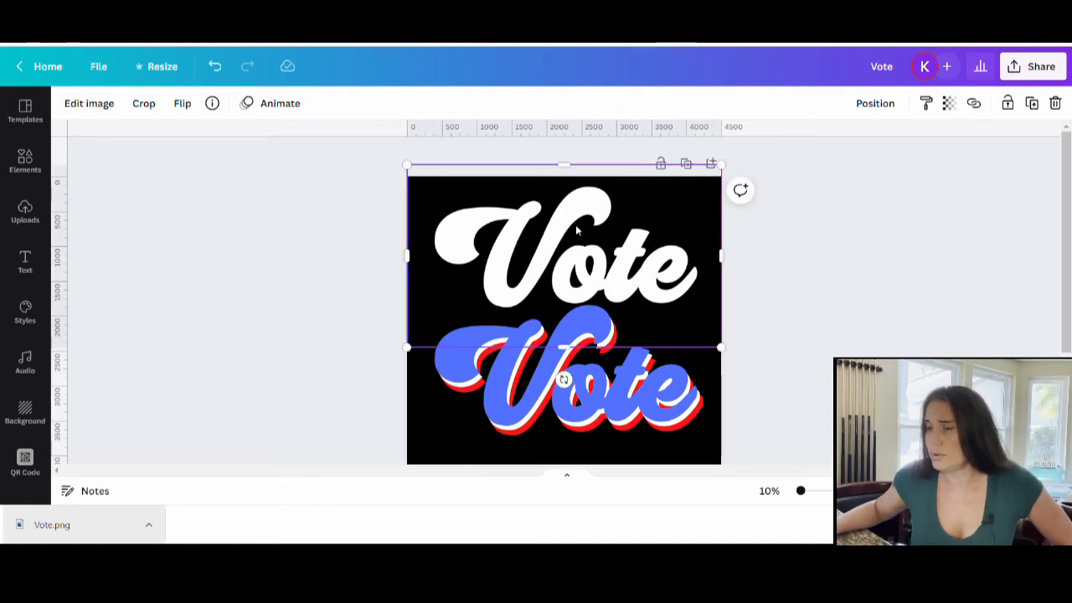
{"action": "left_click", "coordinate": [90, 103]}
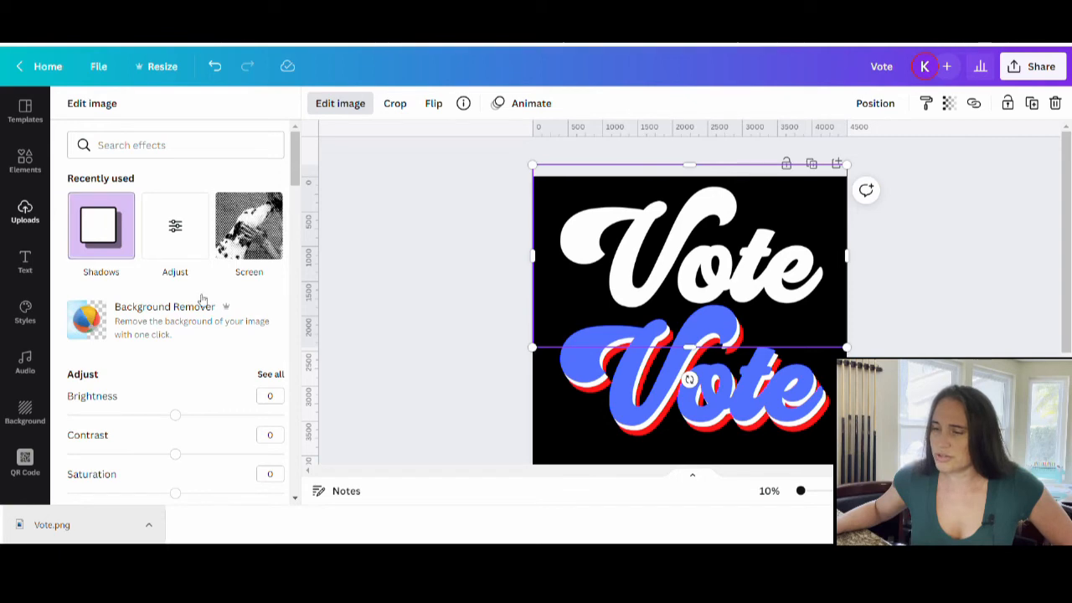
{"action": "scroll", "coordinate": [199, 297], "scroll_direction": "down", "scroll_amount": 4}
{"action": "scroll", "coordinate": [198, 297], "scroll_direction": "down", "scroll_amount": 2}
{"action": "scroll", "coordinate": [198, 301], "scroll_direction": "up", "scroll_amount": 7}
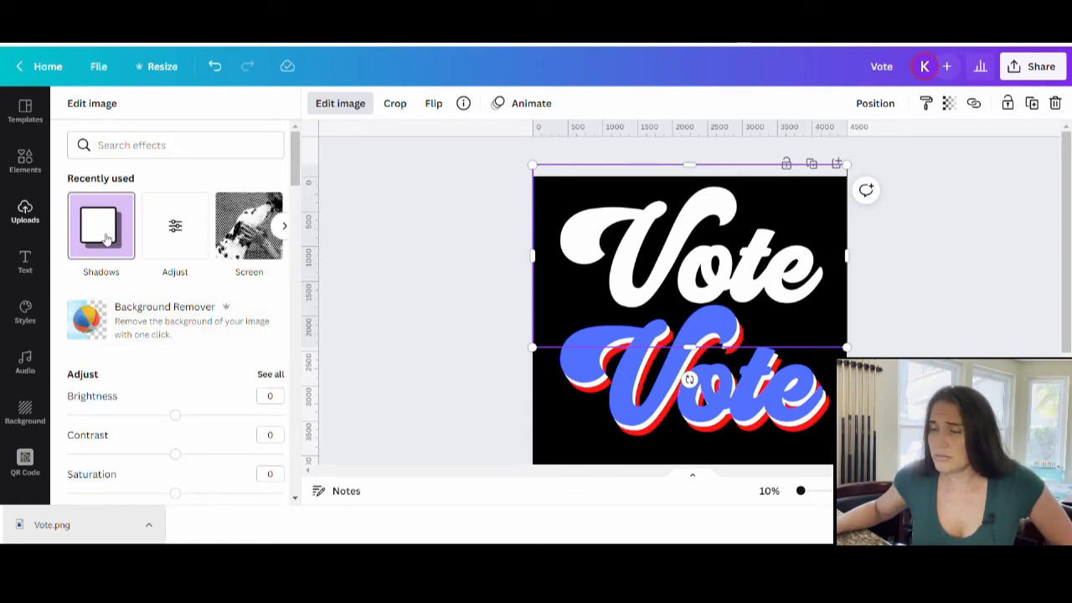
{"action": "left_click", "coordinate": [107, 239]}
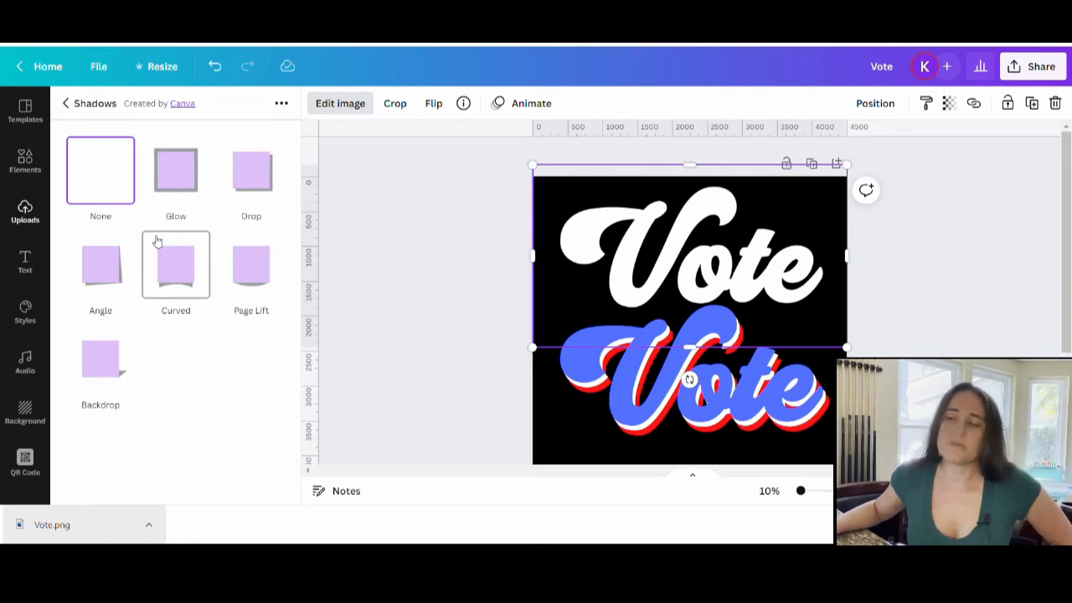
{"action": "left_click", "coordinate": [175, 179]}
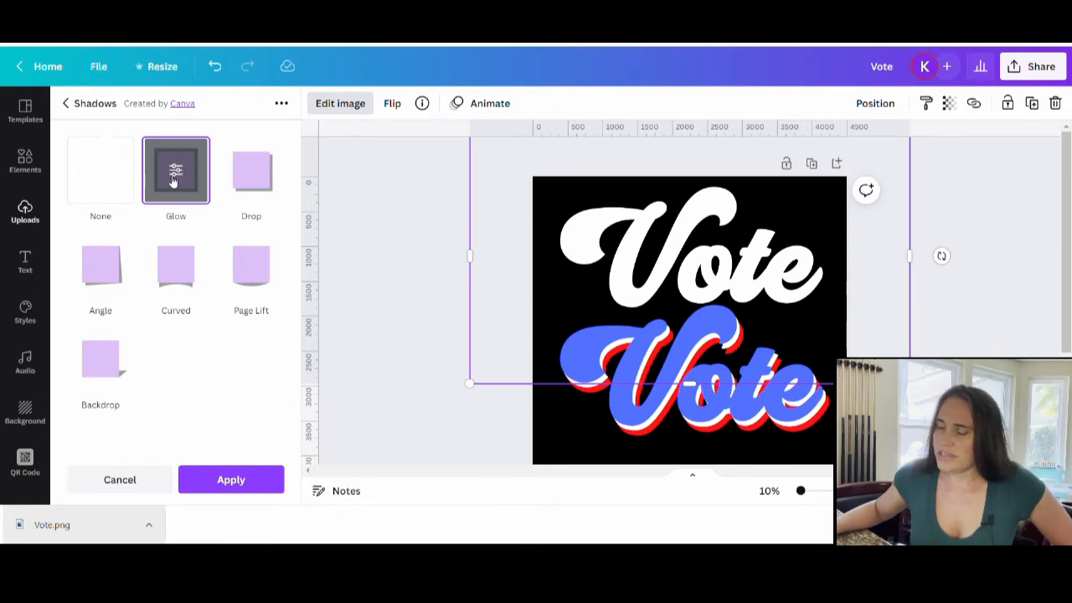
{"action": "left_click", "coordinate": [174, 173]}
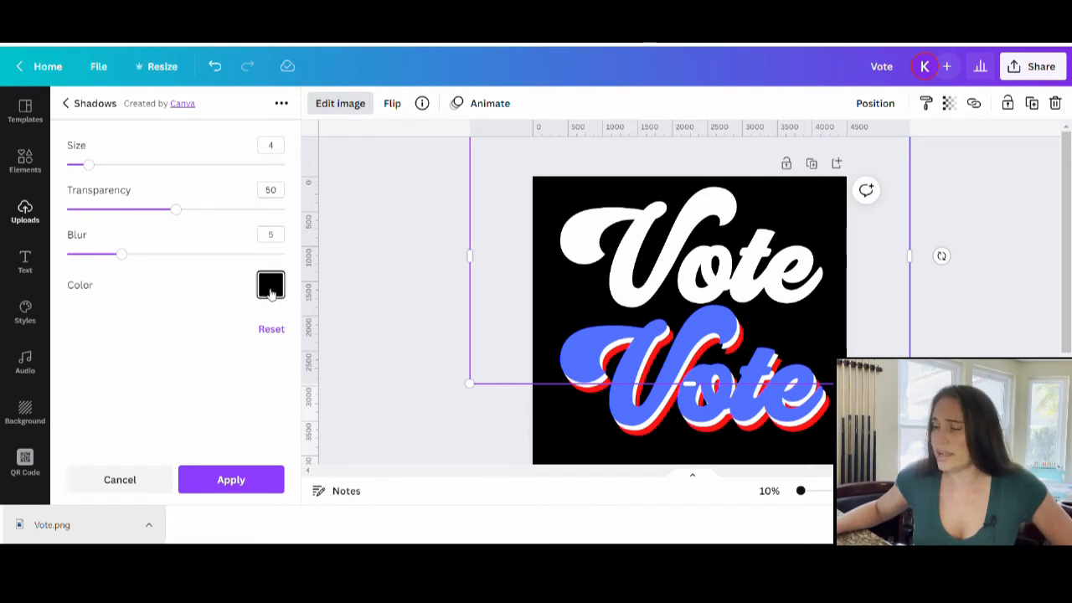
{"action": "left_click", "coordinate": [268, 288]}
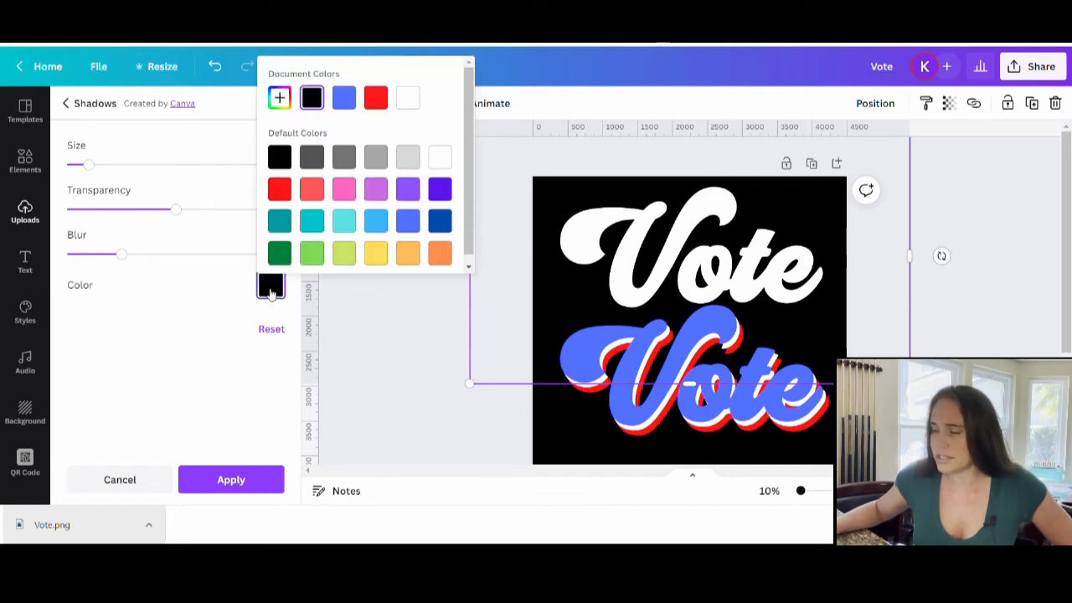
{"action": "left_click", "coordinate": [348, 102]}
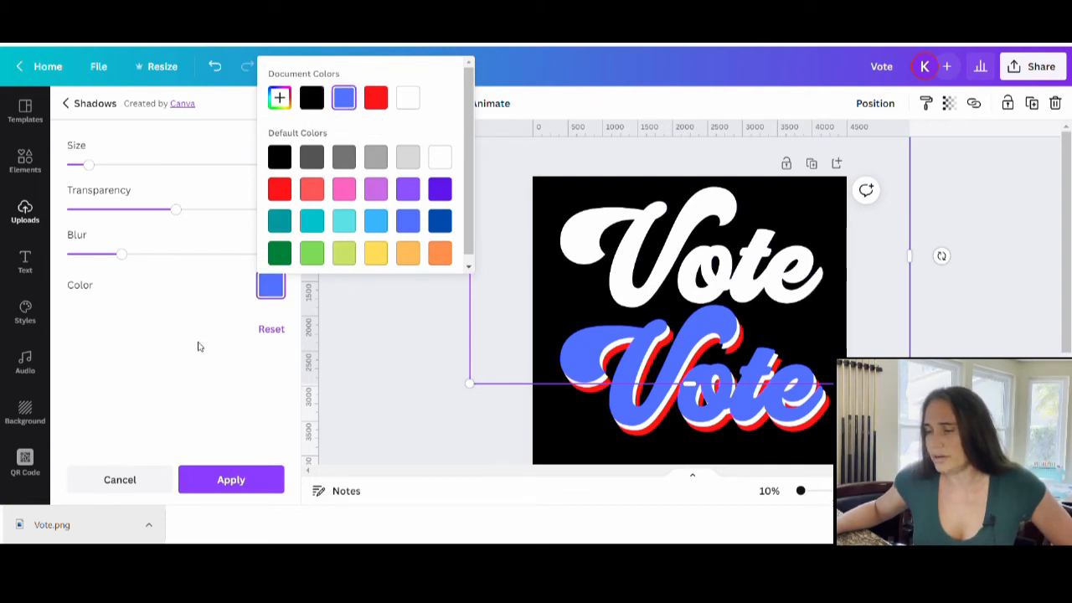
{"action": "left_click", "coordinate": [139, 376]}
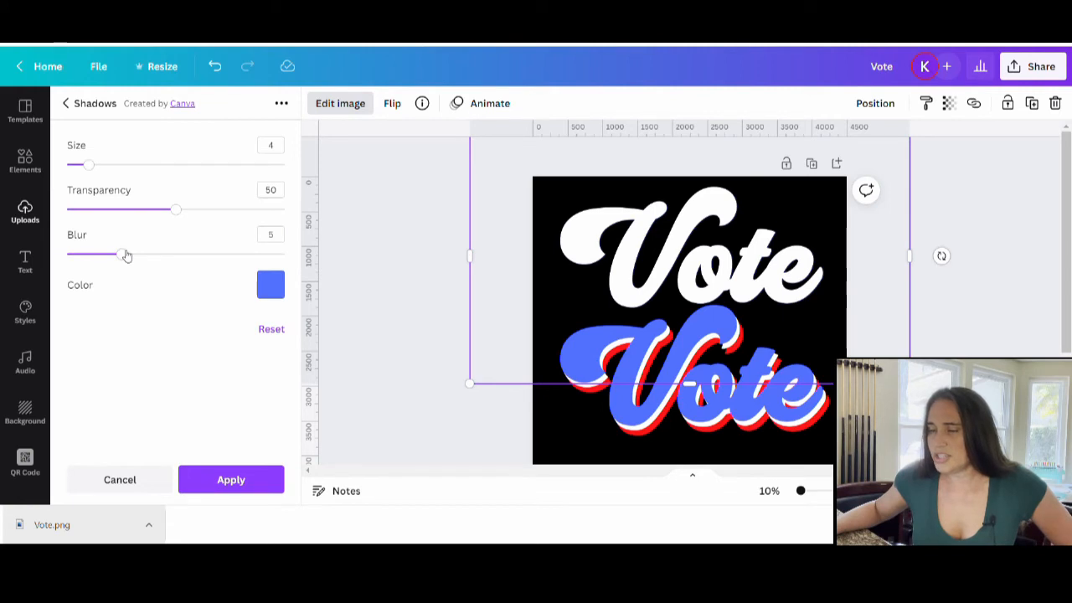
Set the glow's size to 40, transparency to 100 and blur to 0, and apply it as a solid blue outline
{"action": "left_click_drag", "start_coordinate": [125, 256], "coordinate": [286, 255]}
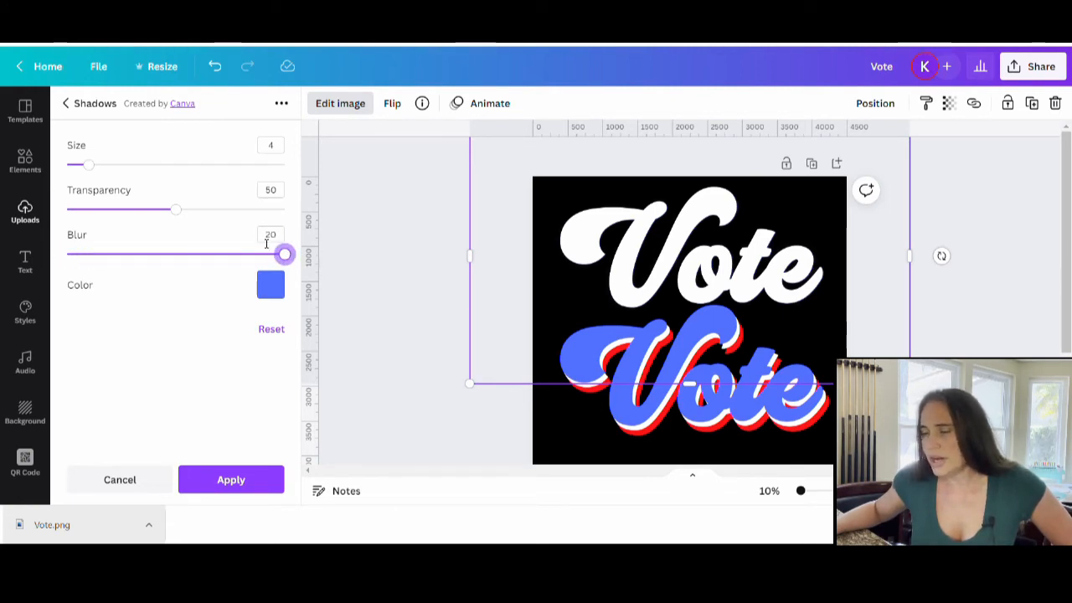
{"action": "left_click_drag", "start_coordinate": [181, 210], "coordinate": [314, 211]}
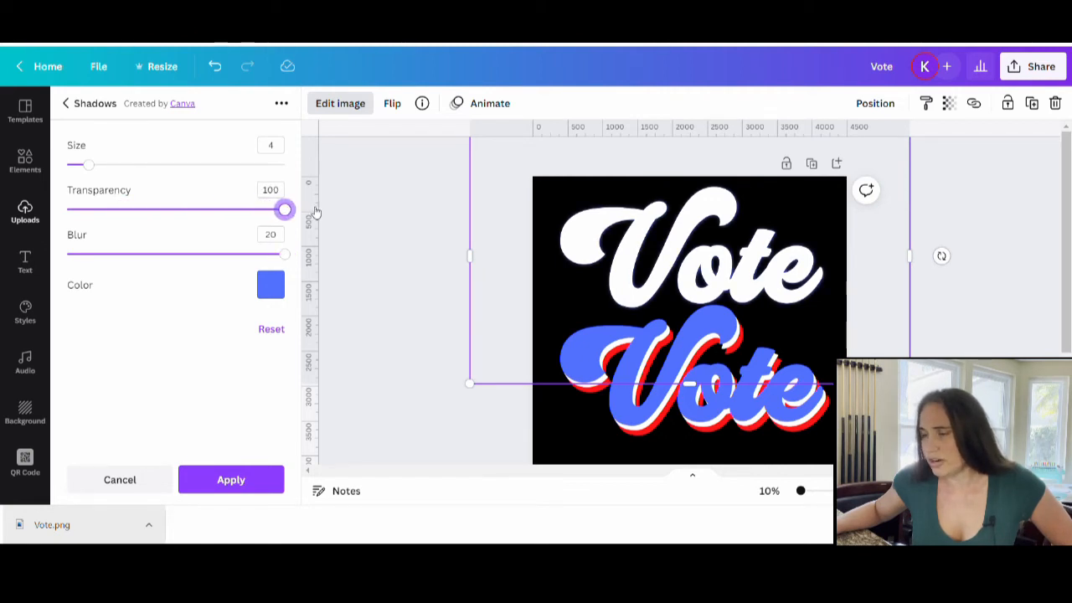
{"action": "left_click_drag", "start_coordinate": [93, 171], "coordinate": [215, 168]}
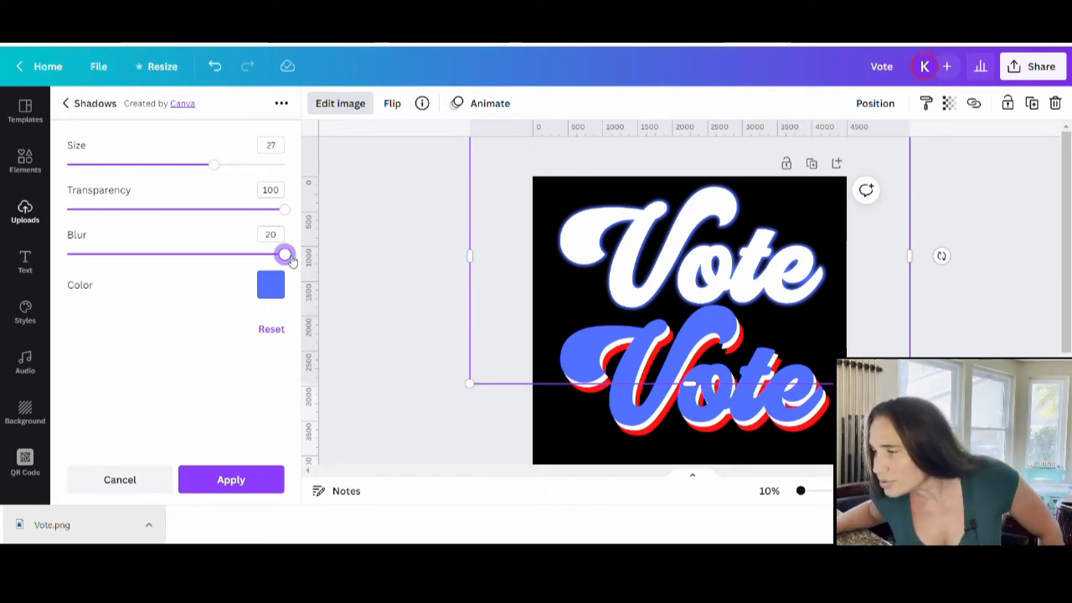
{"action": "left_click_drag", "start_coordinate": [282, 253], "coordinate": [4, 266]}
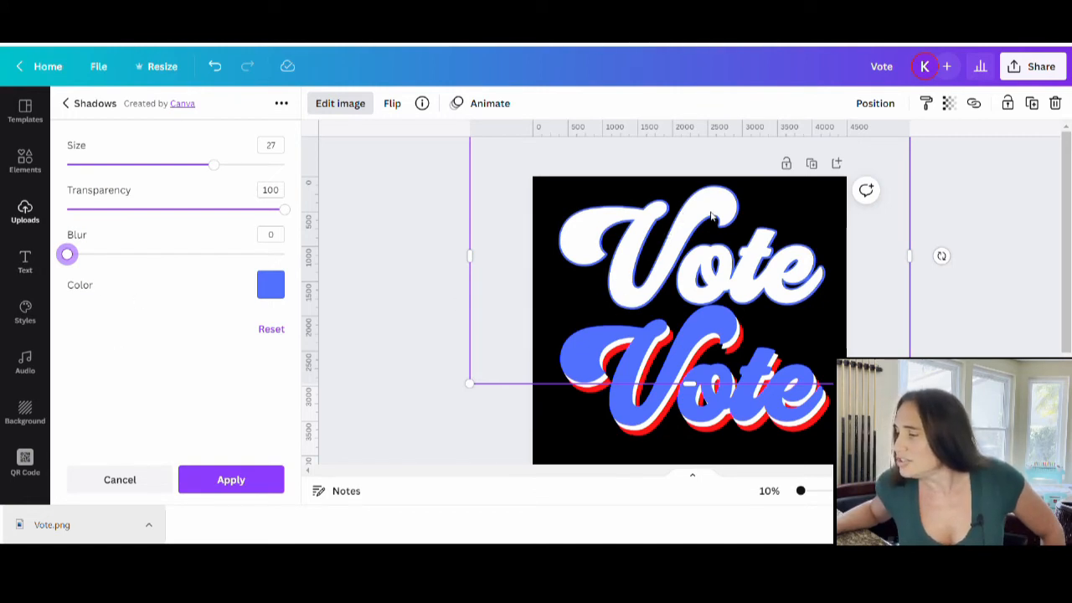
{"action": "left_click_drag", "start_coordinate": [215, 166], "coordinate": [293, 174]}
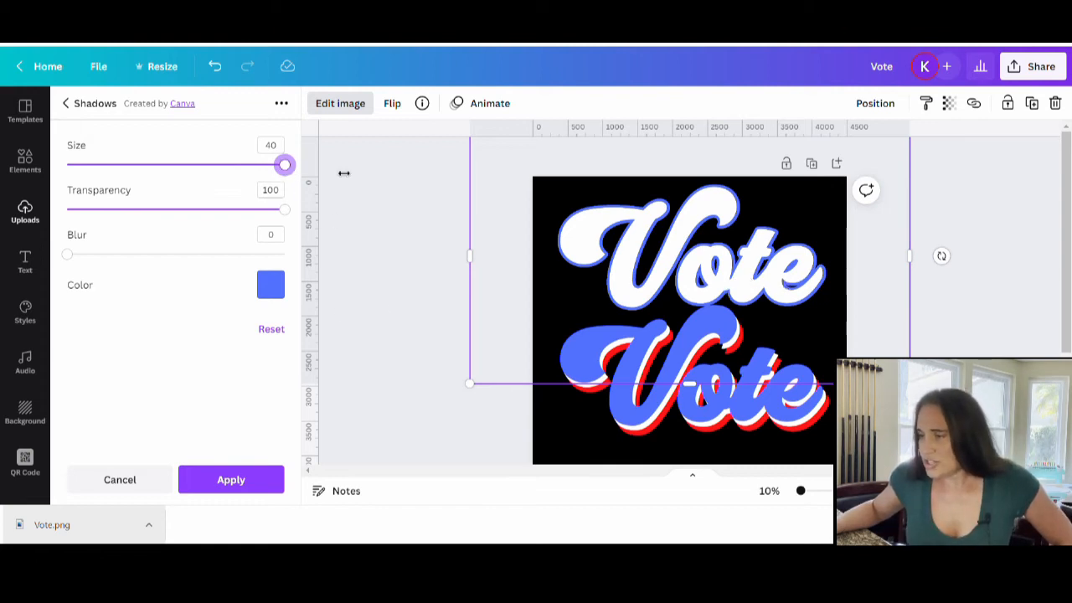
{"action": "left_click", "coordinate": [234, 477]}
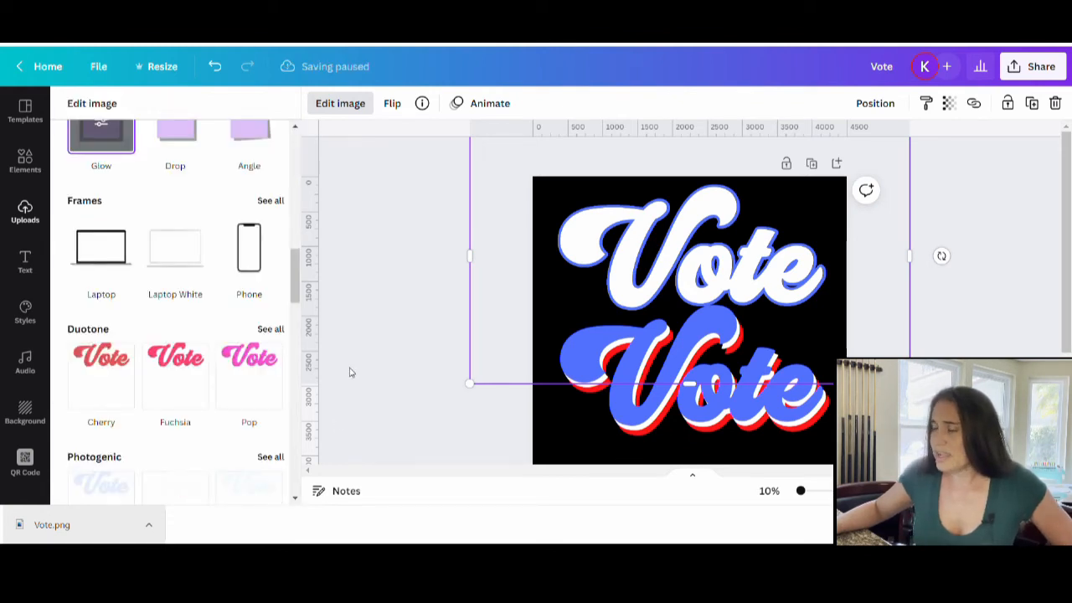
{"action": "left_click", "coordinate": [382, 323]}
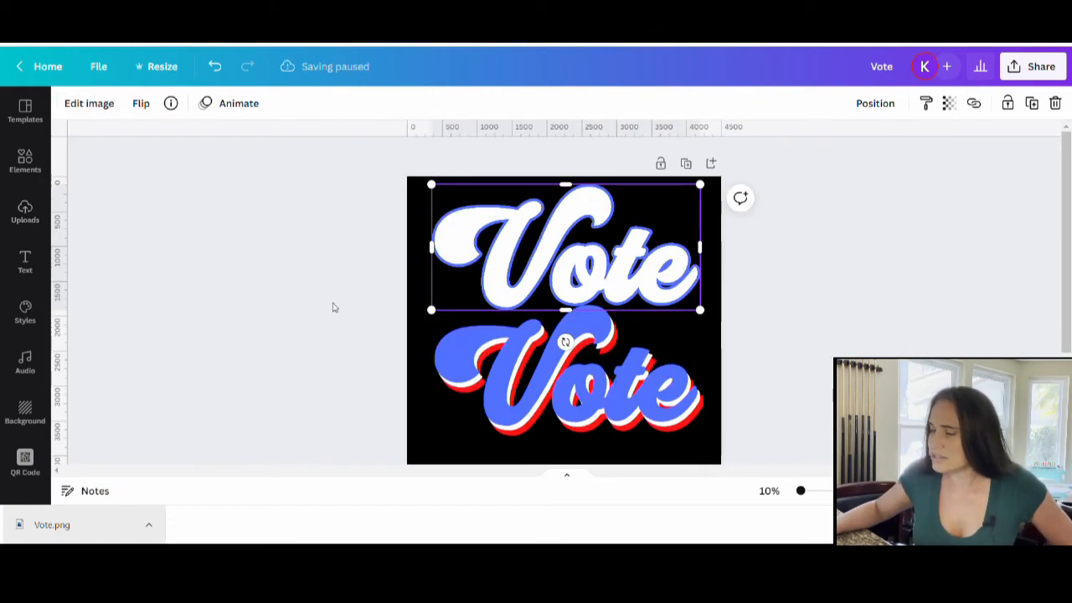
{"action": "left_click", "coordinate": [297, 336]}
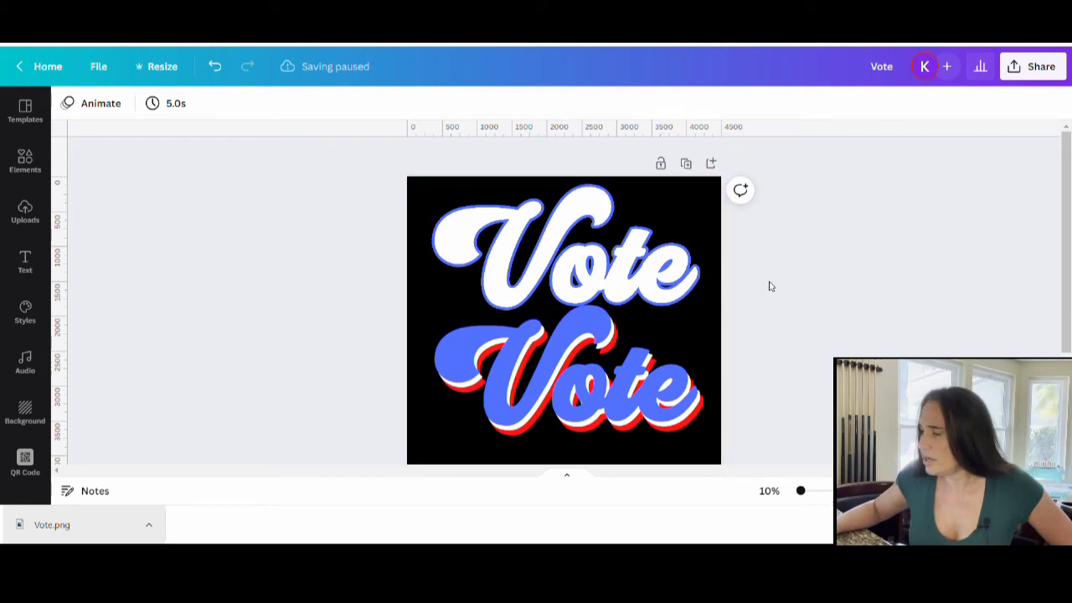
Place the outlined white "Vote" image over the layered lettering, offset slightly up and left of the blue text
{"action": "left_click_drag", "start_coordinate": [610, 268], "coordinate": [608, 383]}
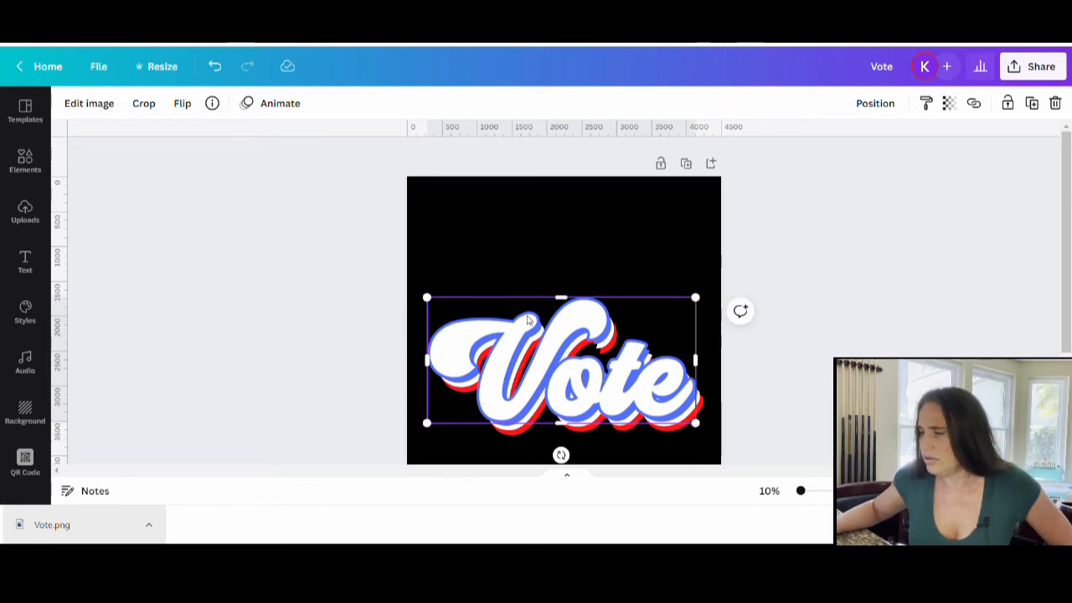
{"action": "left_click", "coordinate": [844, 354]}
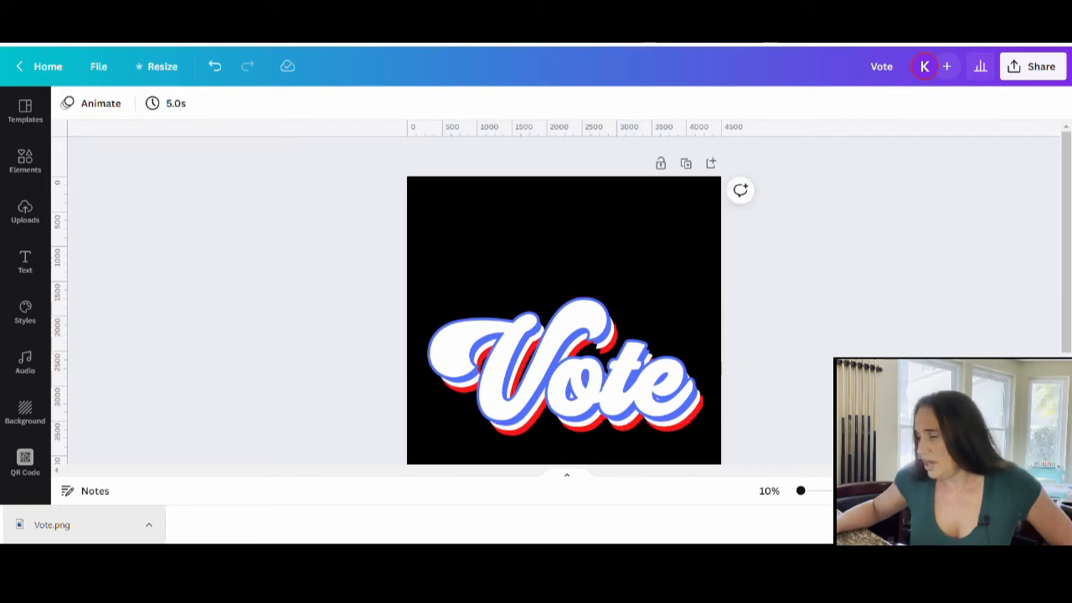
{"action": "left_click", "coordinate": [672, 385]}
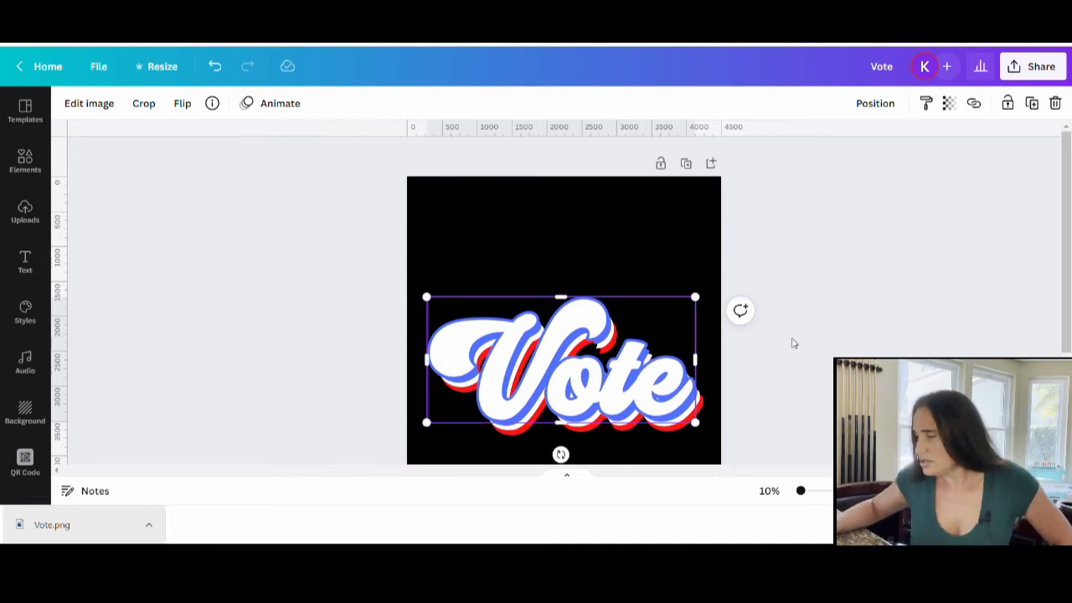
{"action": "left_click", "coordinate": [894, 326]}
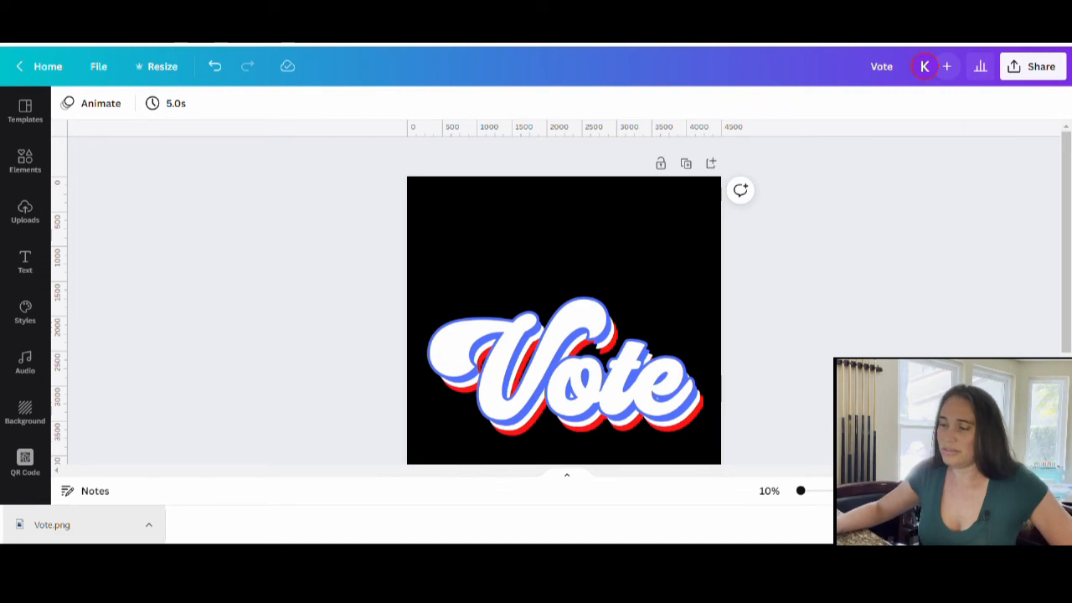
Group the outlined white image with all the red, white and blue "Vote" text layers
{"action": "scroll", "coordinate": [993, 305], "scroll_direction": "down", "scroll_amount": 3}
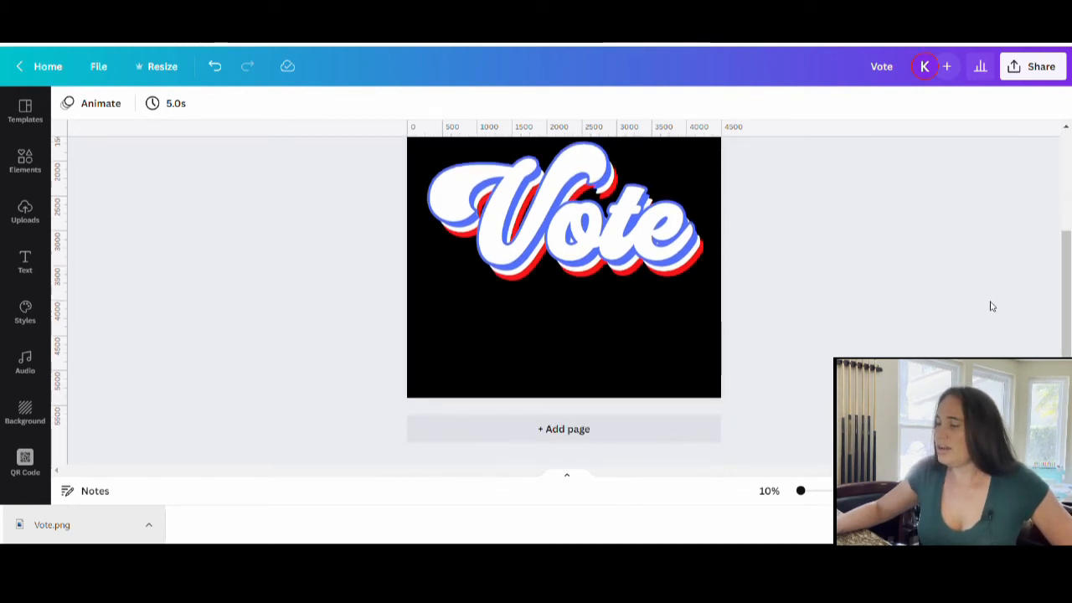
{"action": "scroll", "coordinate": [992, 306], "scroll_direction": "up", "scroll_amount": 2}
{"action": "scroll", "coordinate": [992, 307], "scroll_direction": "up", "scroll_amount": 1}
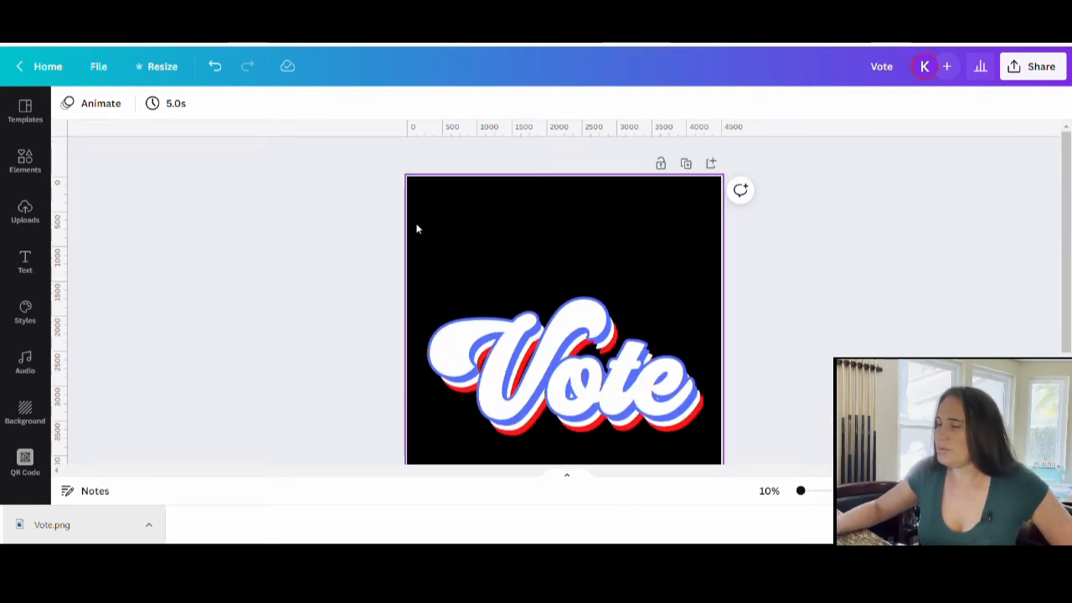
{"action": "scroll", "coordinate": [750, 251], "scroll_direction": "down", "scroll_amount": 2}
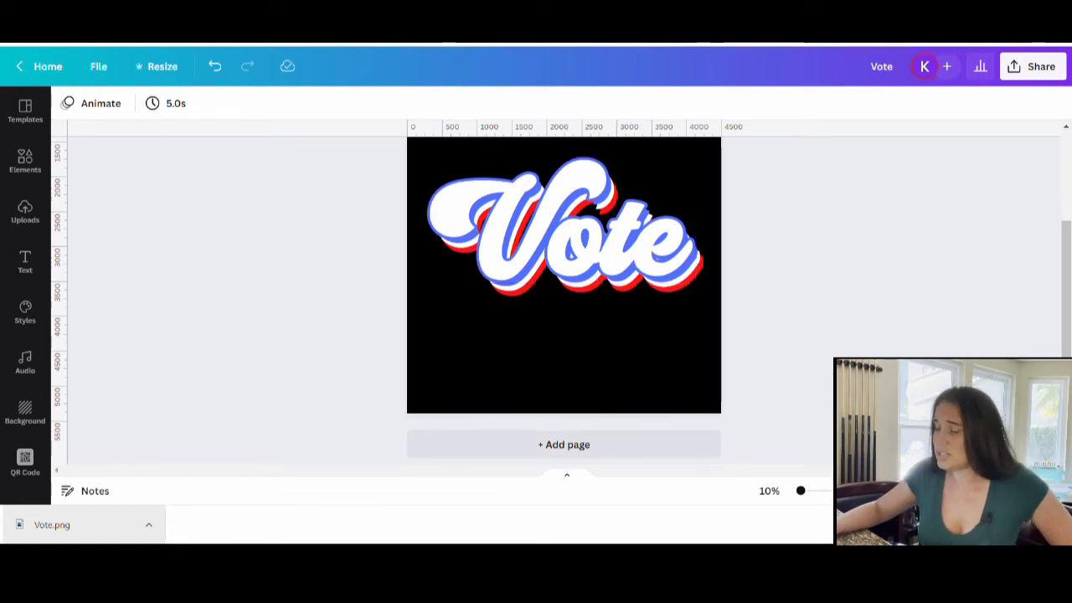
{"action": "scroll", "coordinate": [921, 340], "scroll_direction": "up", "scroll_amount": 2}
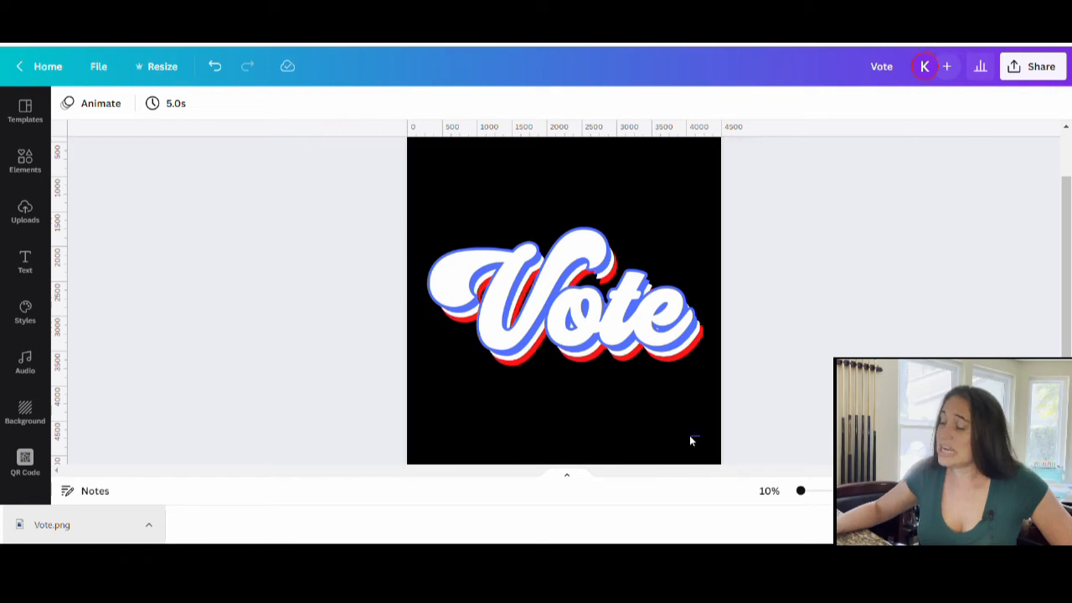
{"action": "left_click_drag", "start_coordinate": [612, 423], "coordinate": [440, 201]}
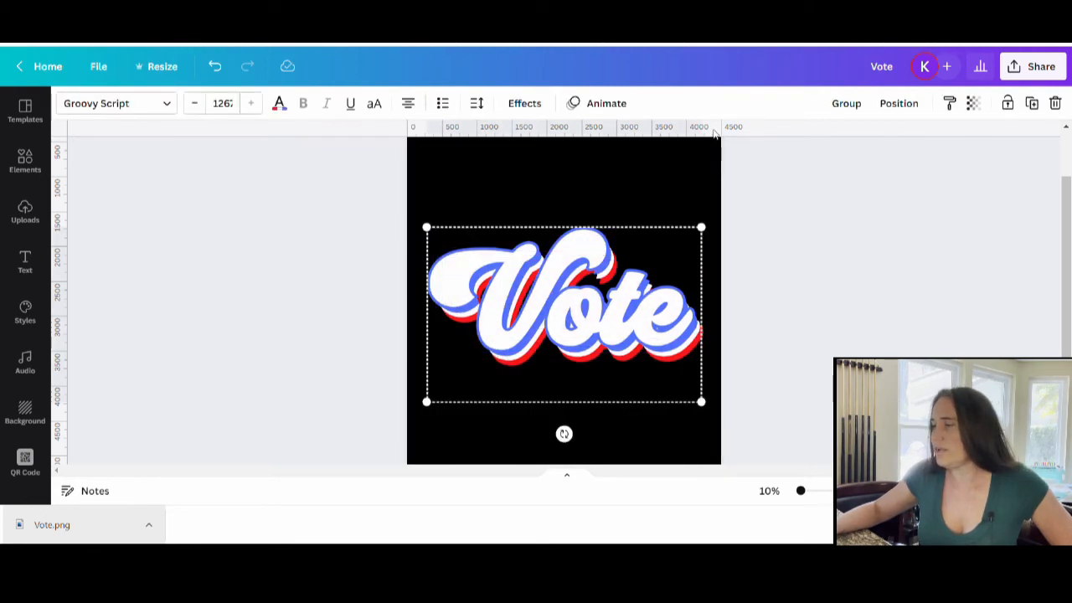
{"action": "left_click", "coordinate": [846, 103]}
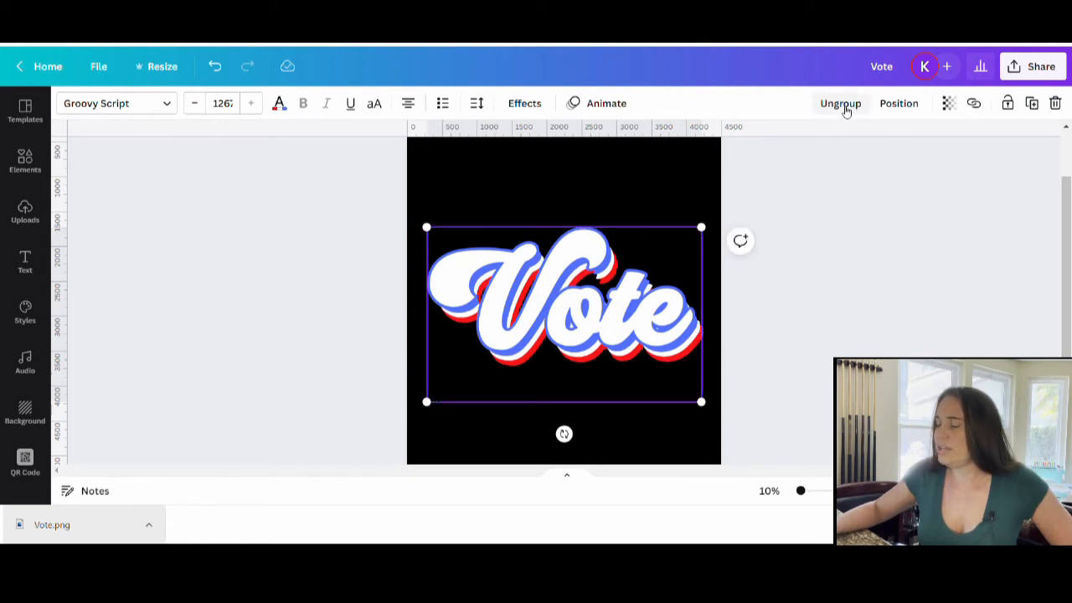
{"action": "left_click", "coordinate": [704, 412]}
Move the grouped "Vote" lettering up near the page's upper edge and shrink it slightly, keeping it horizontally centered
{"action": "left_click_drag", "start_coordinate": [586, 325], "coordinate": [586, 276]}
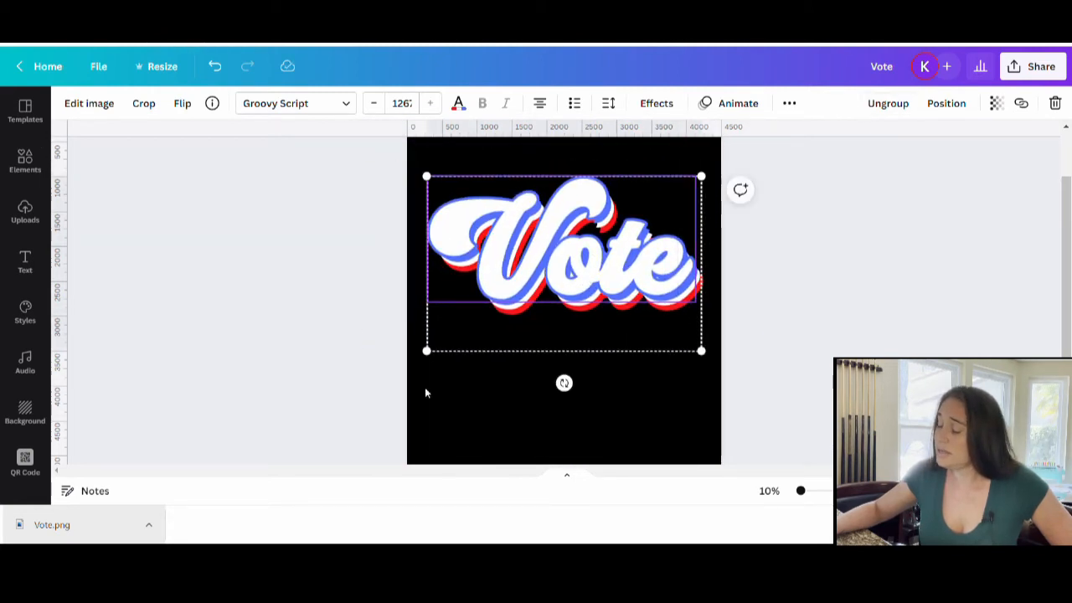
{"action": "scroll", "coordinate": [639, 452], "scroll_direction": "up", "scroll_amount": 1}
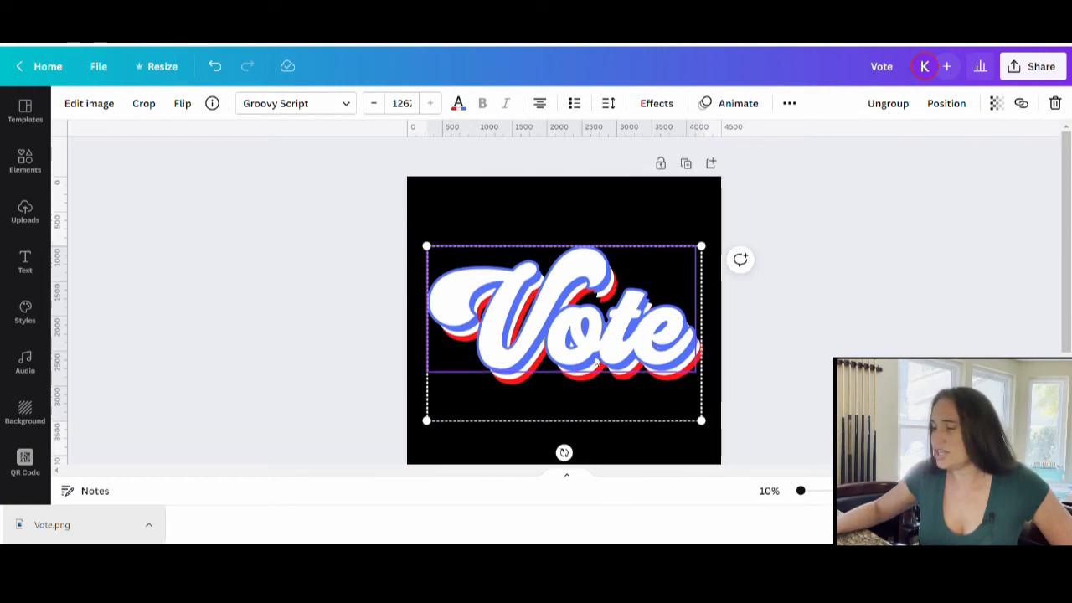
{"action": "left_click_drag", "start_coordinate": [591, 361], "coordinate": [617, 341]}
{"action": "left_click_drag", "start_coordinate": [595, 324], "coordinate": [590, 297]}
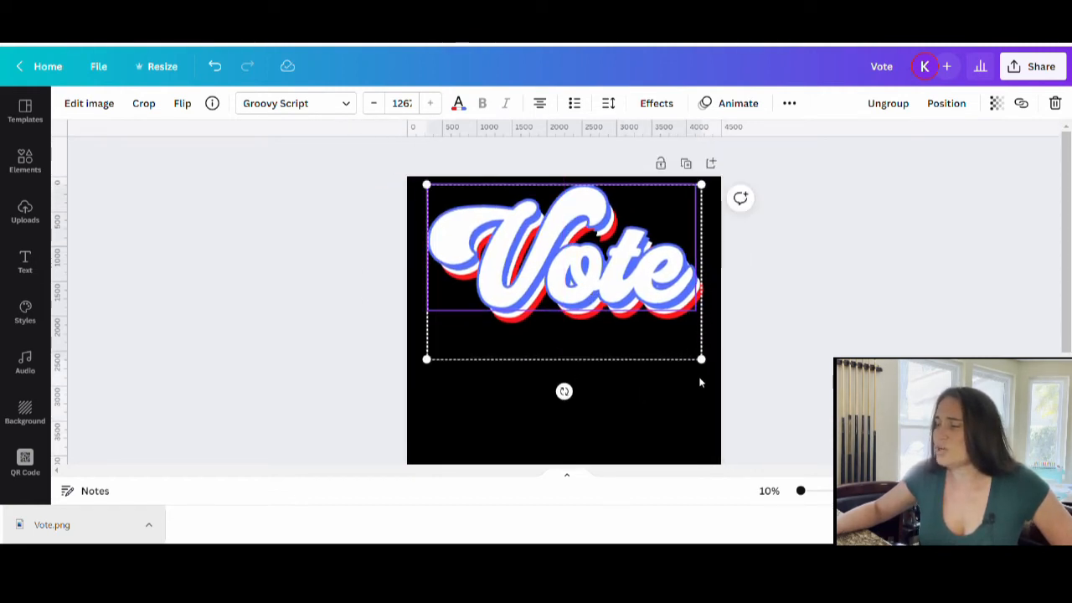
{"action": "left_click_drag", "start_coordinate": [710, 367], "coordinate": [693, 397]}
{"action": "mouse_move", "coordinate": [581, 259]}
{"action": "left_mouse_down"}
{"action": "mouse_move", "coordinate": [581, 275]}
{"action": "mouse_move", "coordinate": [586, 264]}
{"action": "left_mouse_up"}
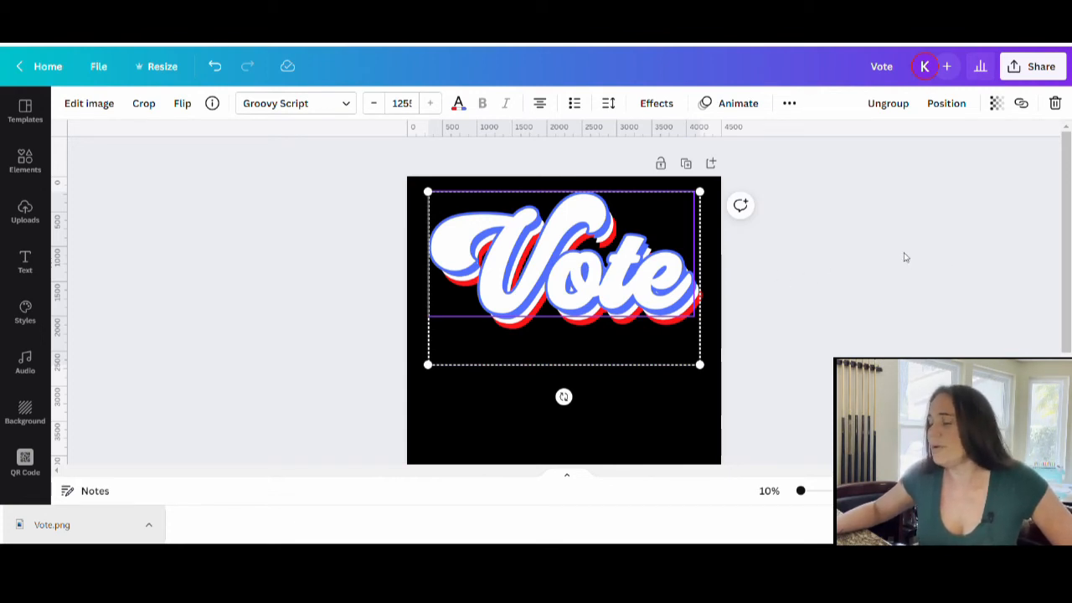
{"action": "left_click", "coordinate": [906, 314]}
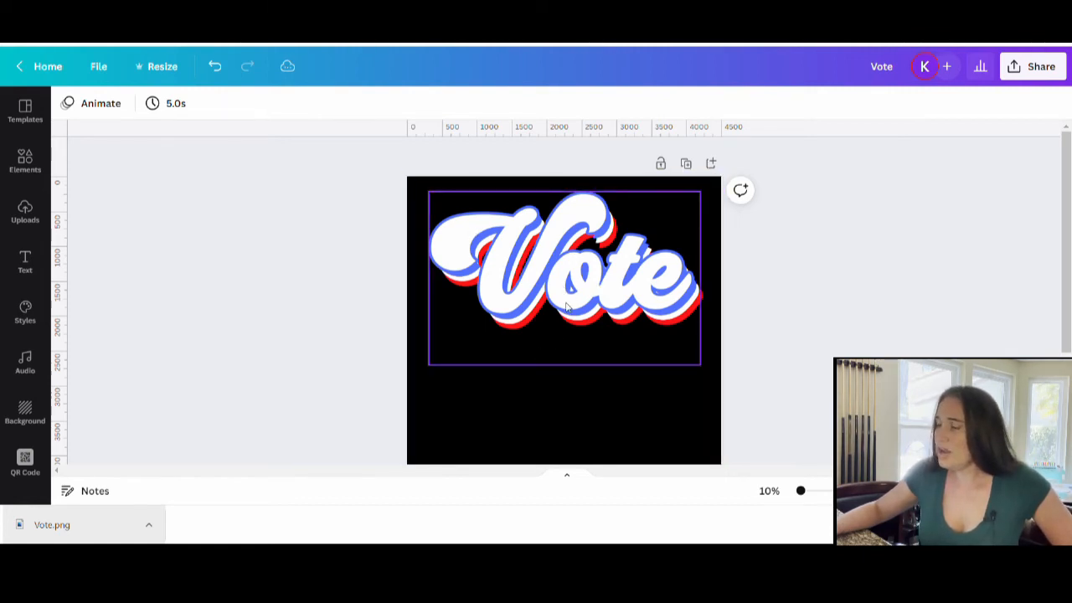
Lock the grouped "Vote" lettering in place and test the lock by trying to move it
{"action": "left_click", "coordinate": [566, 307]}
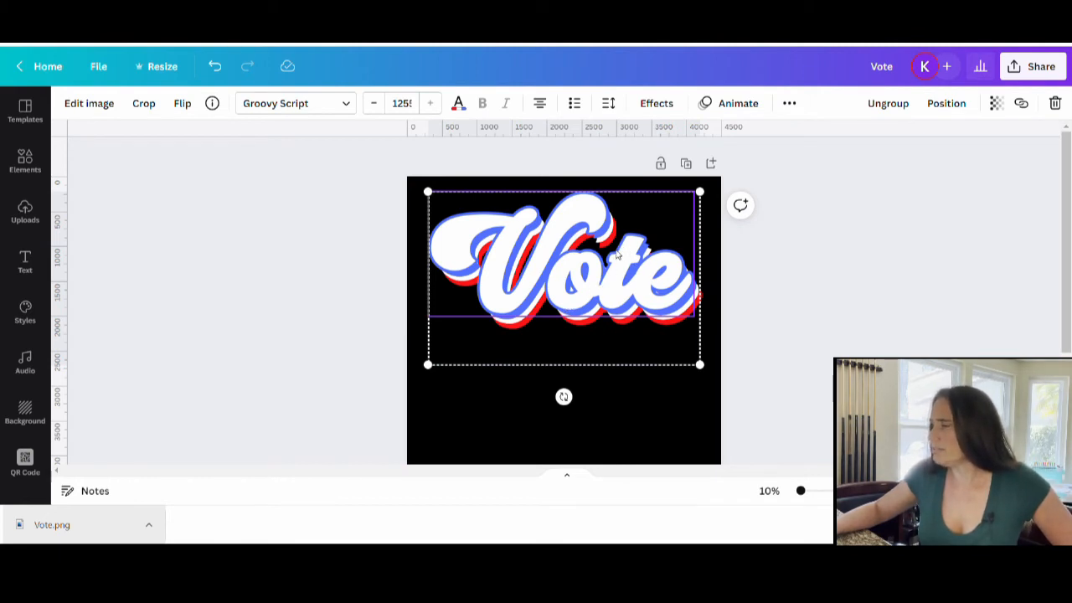
{"action": "left_click", "coordinate": [791, 109]}
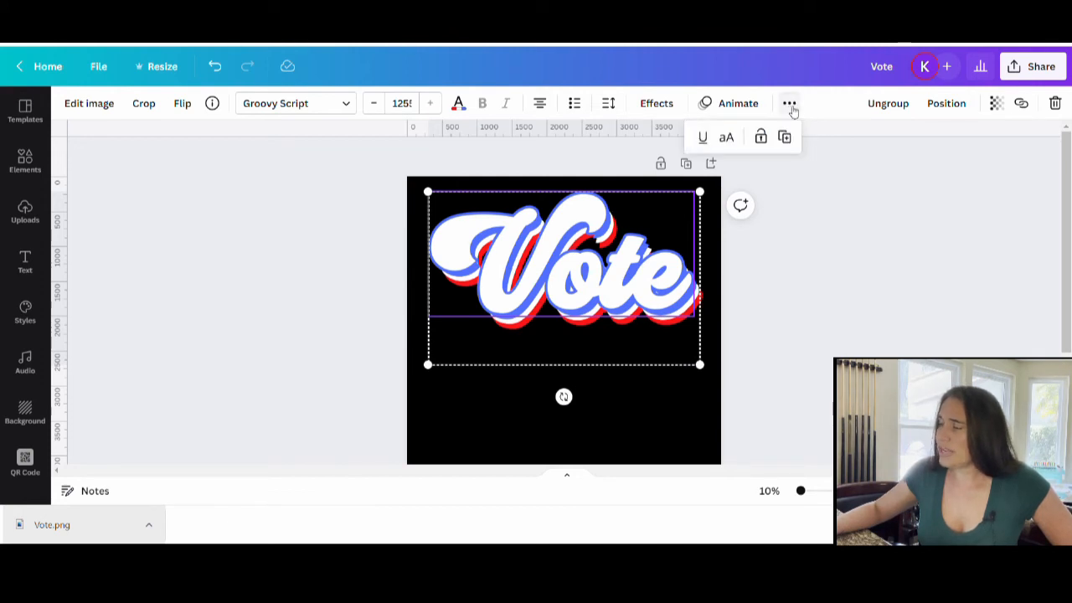
{"action": "left_click", "coordinate": [761, 148]}
{"action": "left_click_drag", "start_coordinate": [578, 273], "coordinate": [493, 435]}
{"action": "left_click_drag", "start_coordinate": [696, 323], "coordinate": [557, 179]}
{"action": "left_click", "coordinate": [927, 289]}
{"action": "left_click_drag", "start_coordinate": [599, 237], "coordinate": [386, 333]}
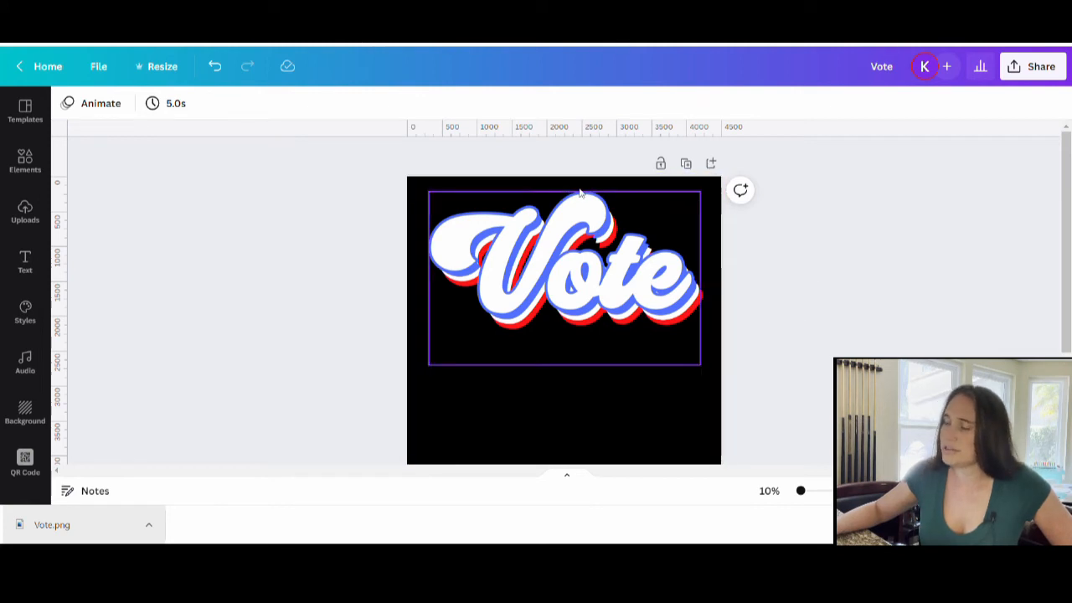
Select the locked "Vote" group to check its unlock option, leaving it locked
{"action": "scroll", "coordinate": [545, 242], "scroll_direction": "down", "scroll_amount": 2}
{"action": "scroll", "coordinate": [801, 313], "scroll_direction": "up", "scroll_amount": 2}
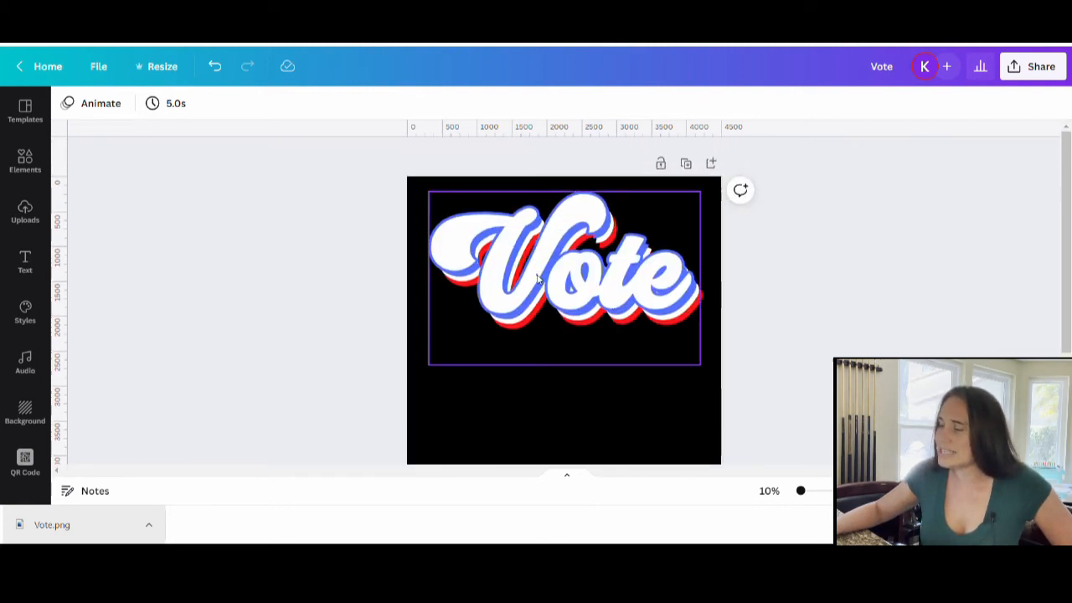
{"action": "left_click", "coordinate": [538, 279]}
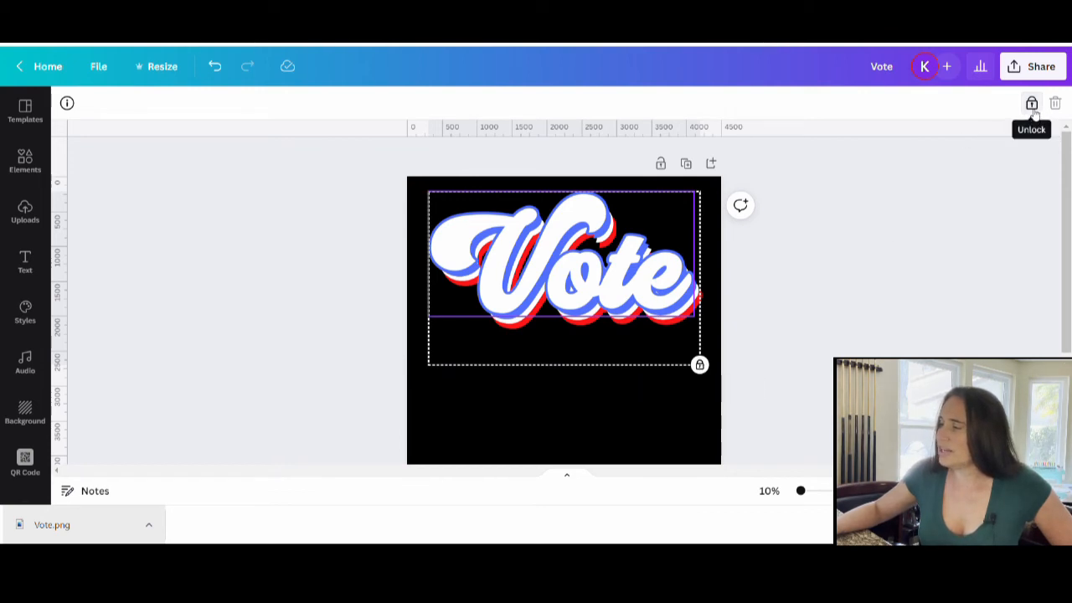
{"action": "left_click", "coordinate": [703, 434]}
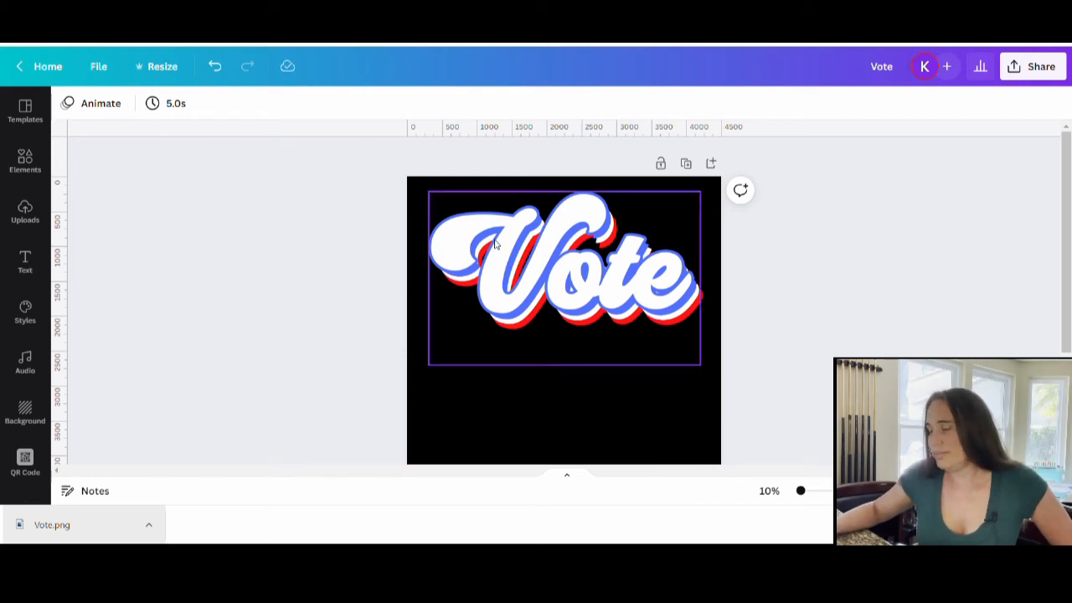
{"action": "scroll", "coordinate": [766, 311], "scroll_direction": "down", "scroll_amount": 2}
{"action": "scroll", "coordinate": [770, 311], "scroll_direction": "up", "scroll_amount": 2}
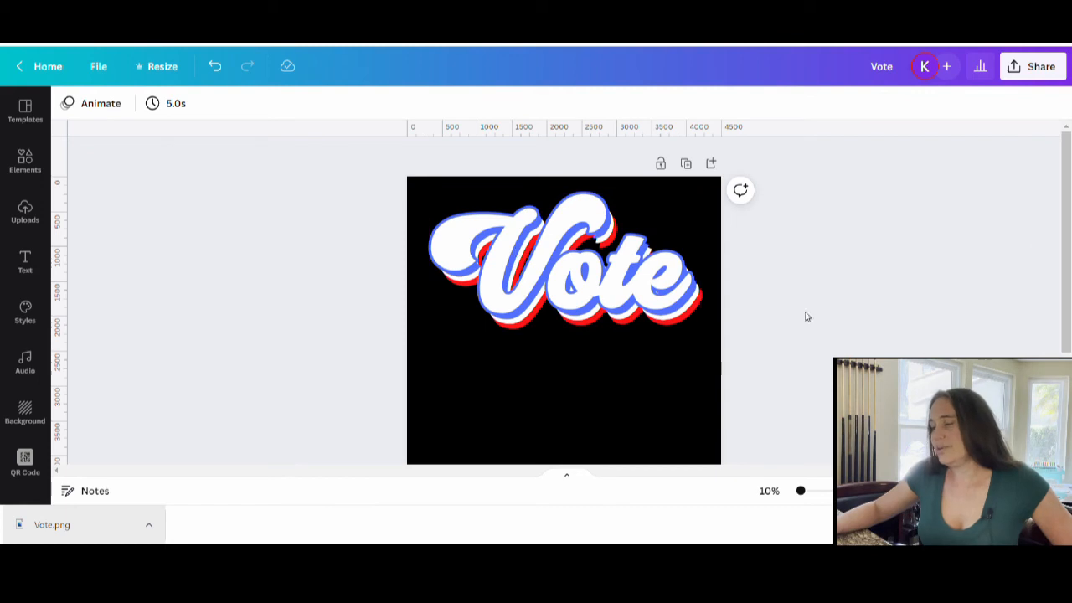
{"action": "left_click", "coordinate": [527, 420]}
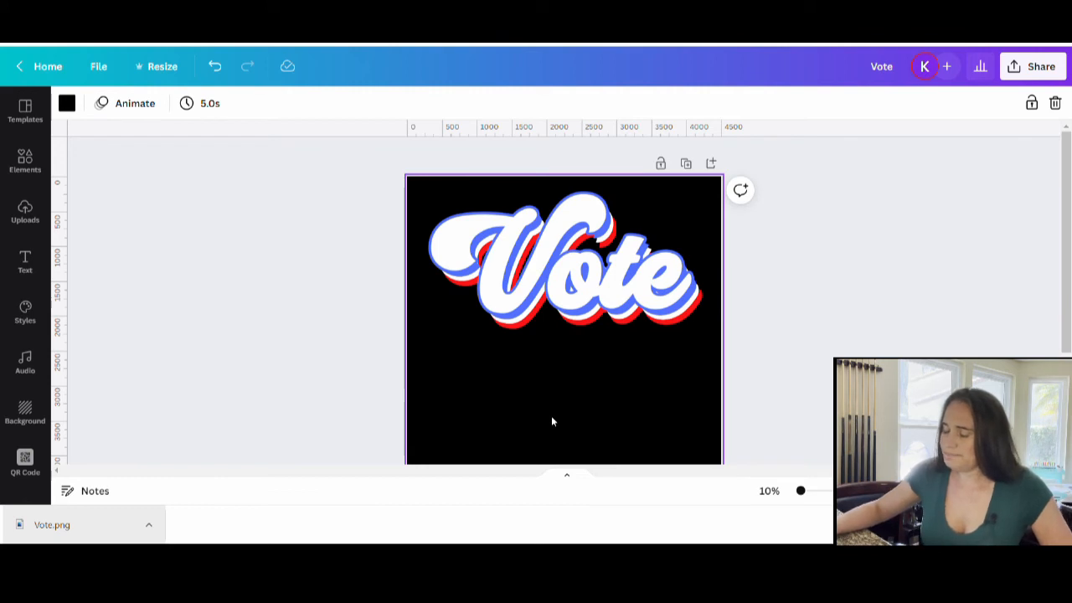